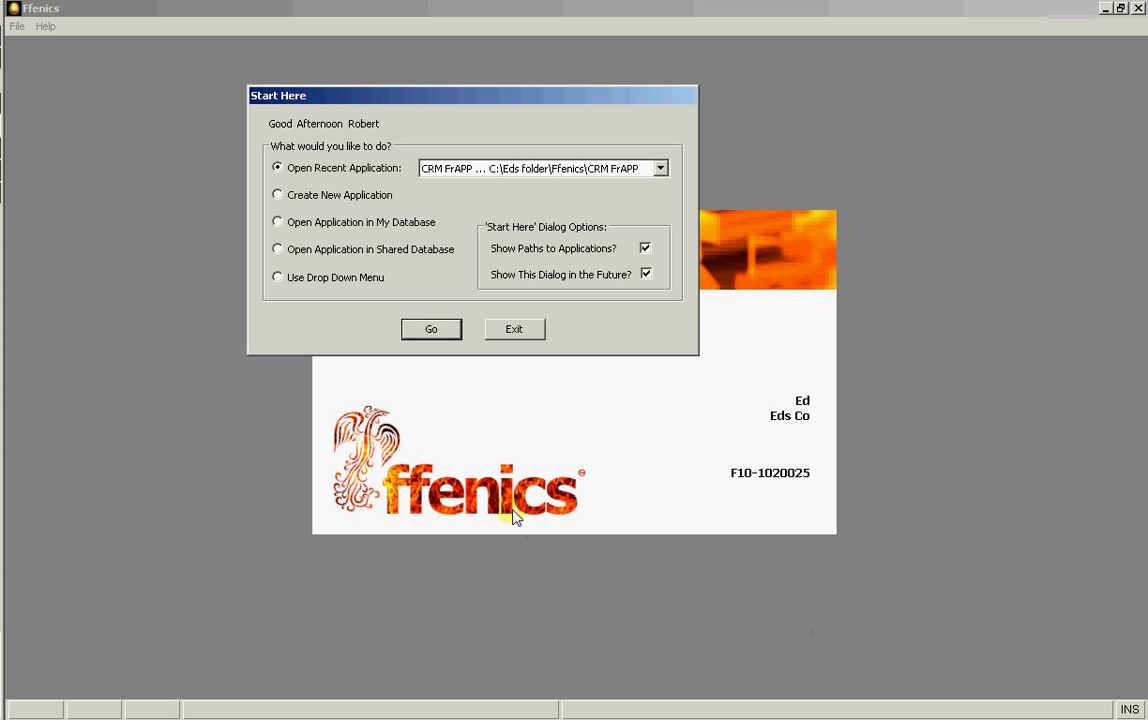
# Open the recent CRM FrAPP application and confirm the Application Security sign-on
pyautogui.click(430, 329)
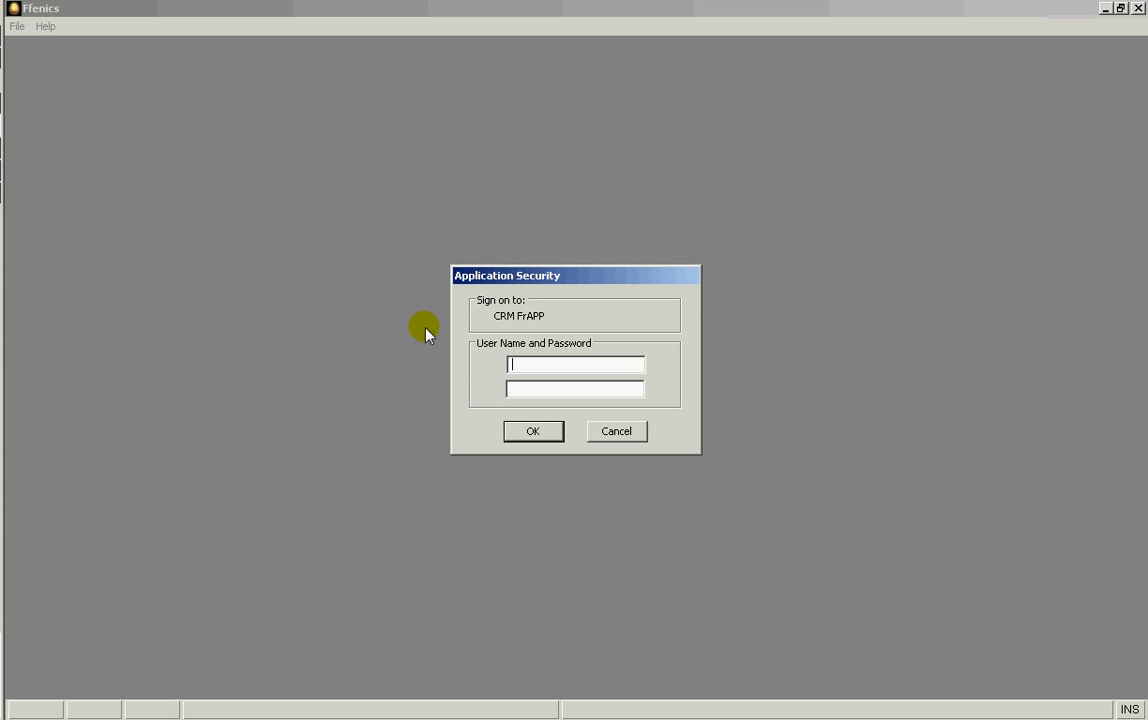
pyautogui.click(561, 438)
pyautogui.click(534, 440)
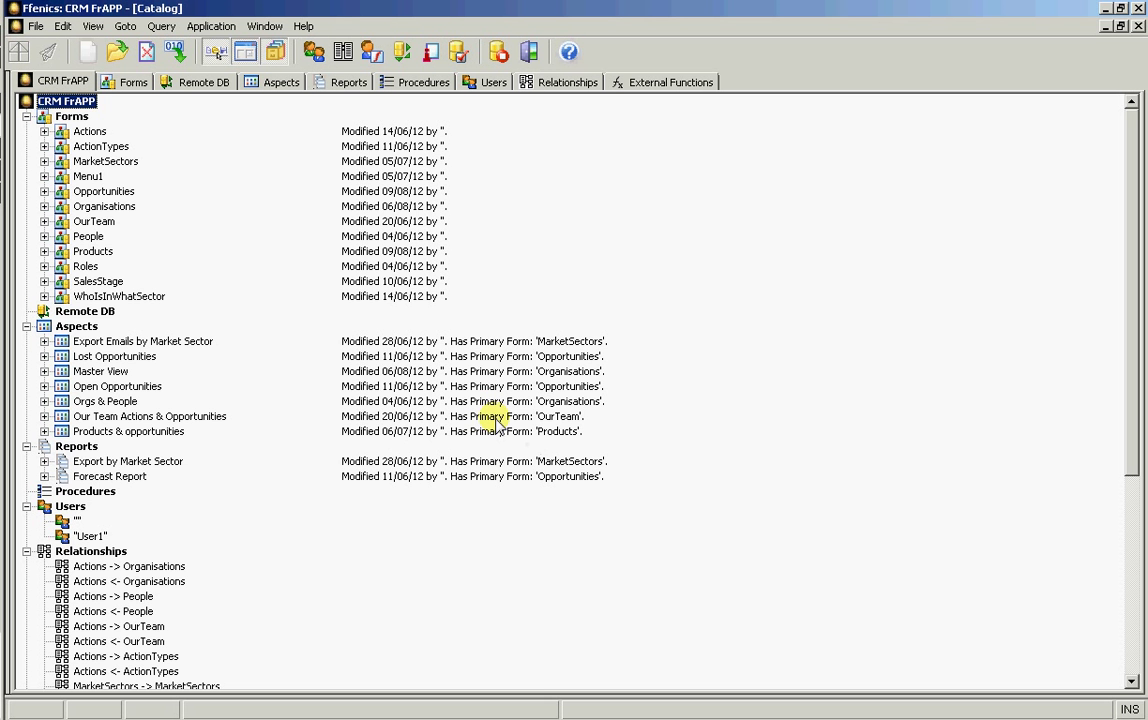
# Open the Menu1 form (CRM Main Menu) from the Catalog's Forms list
pyautogui.doubleClick(88, 176)
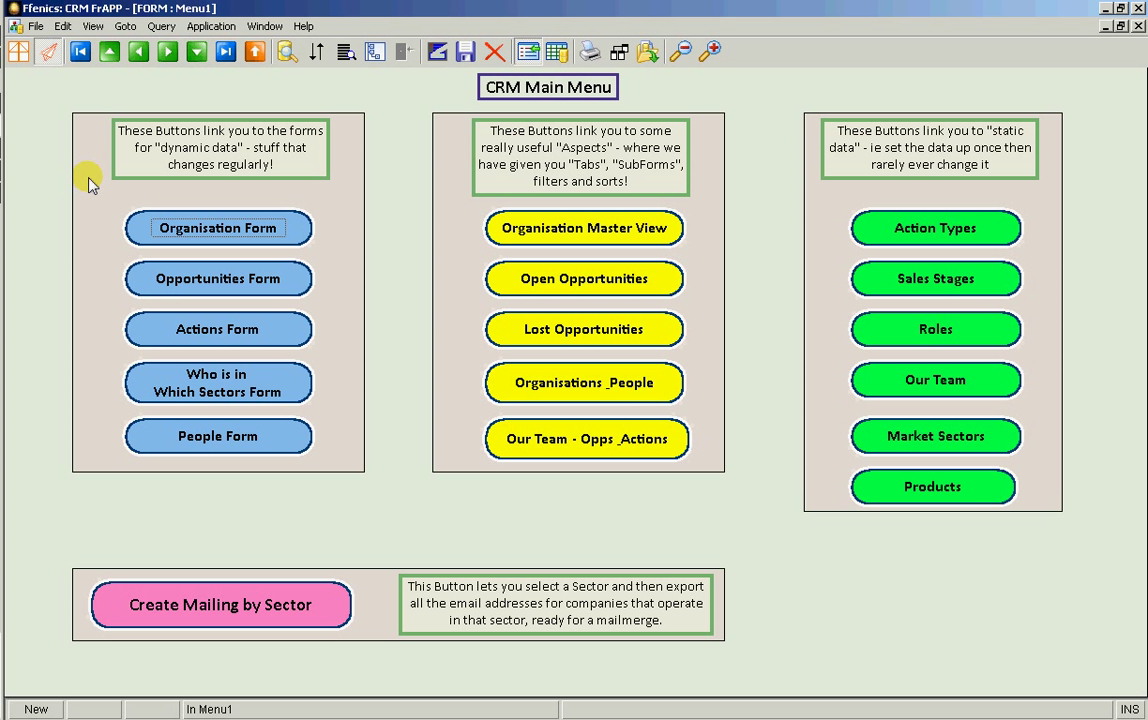
pyautogui.click(540, 232)
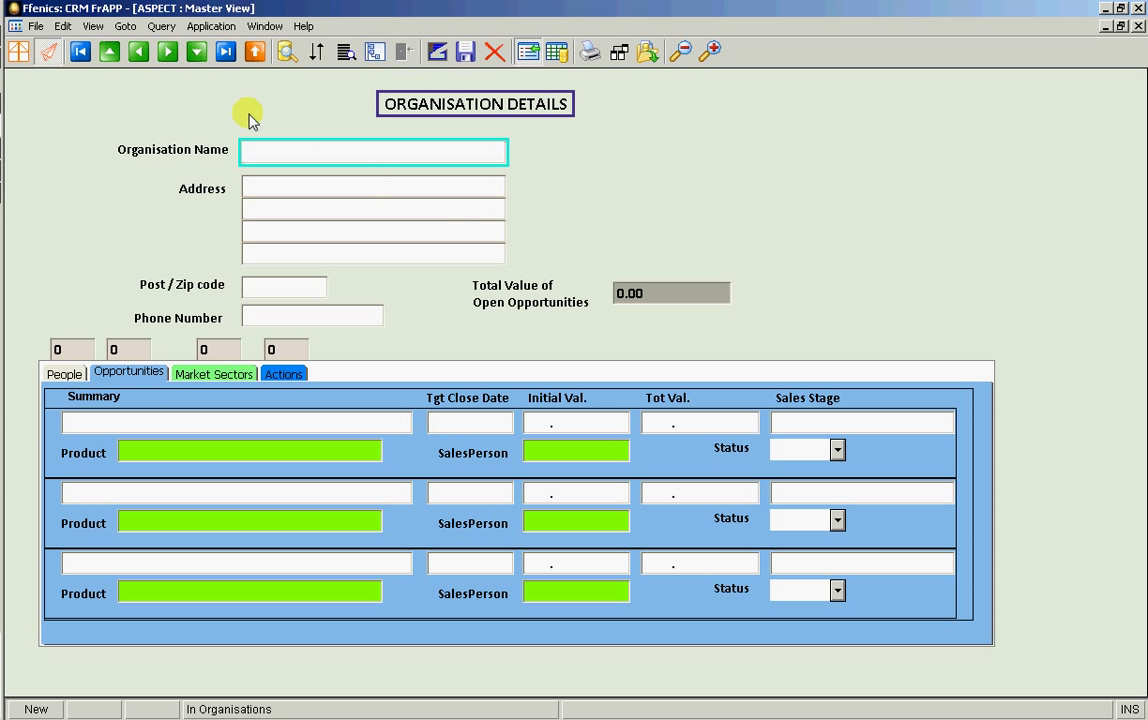
pyautogui.click(167, 51)
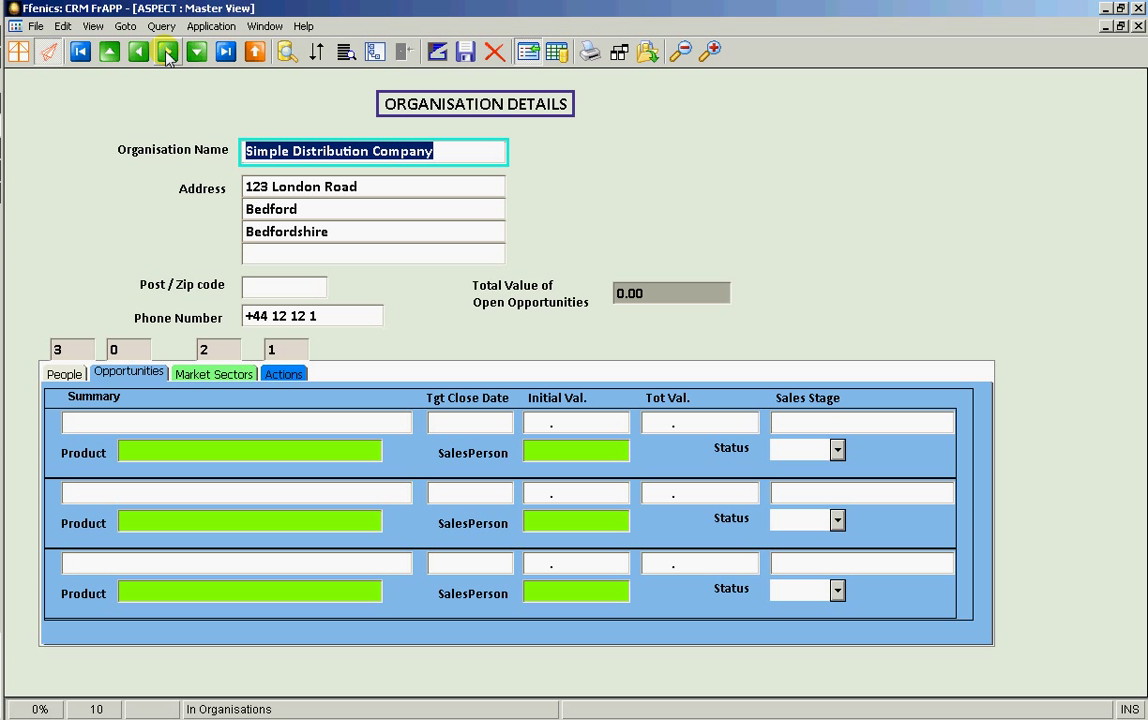
pyautogui.click(167, 51)
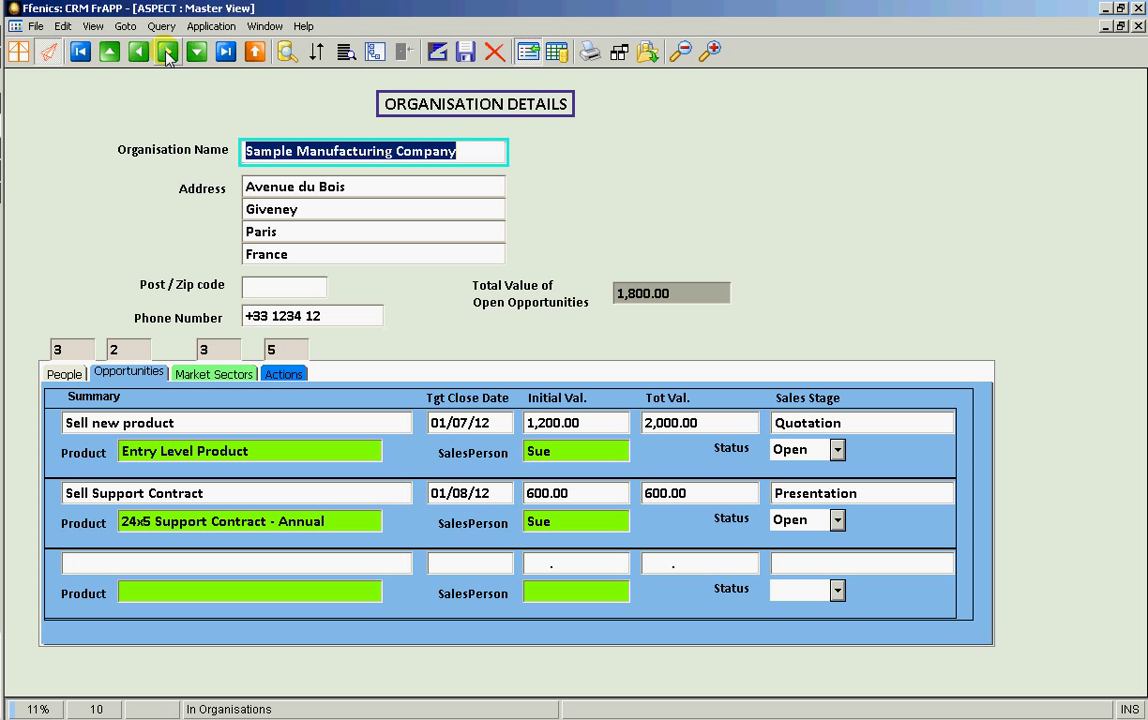
pyautogui.click(63, 372)
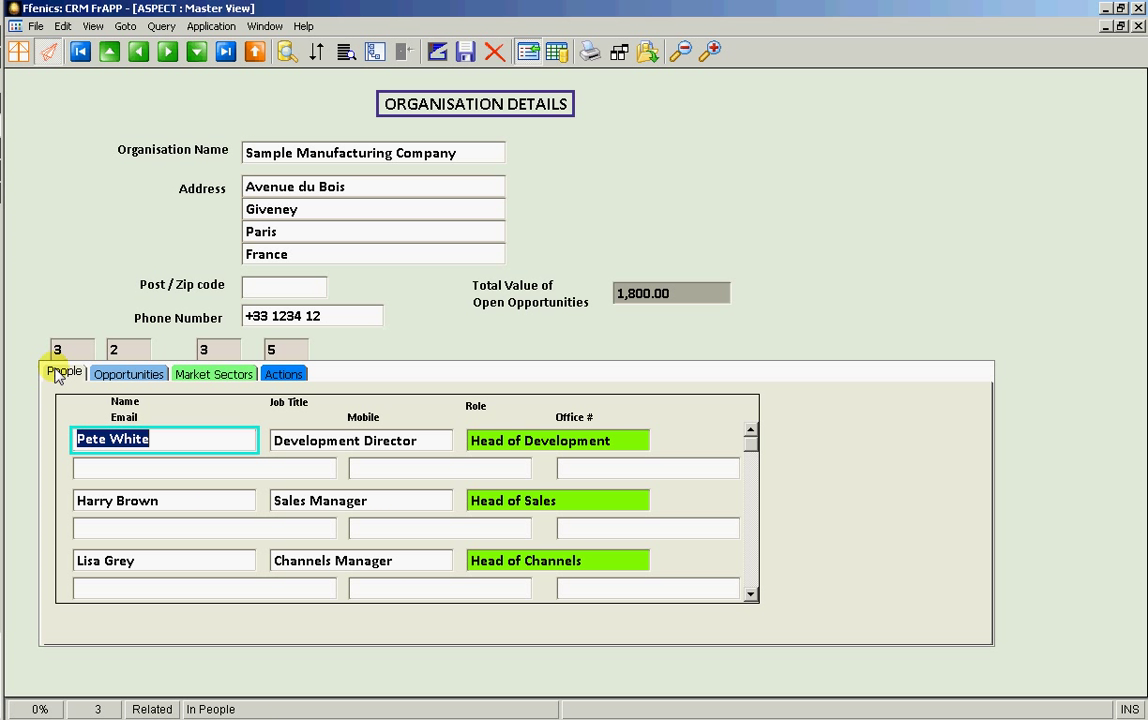
pyautogui.click(131, 374)
pyautogui.click(190, 374)
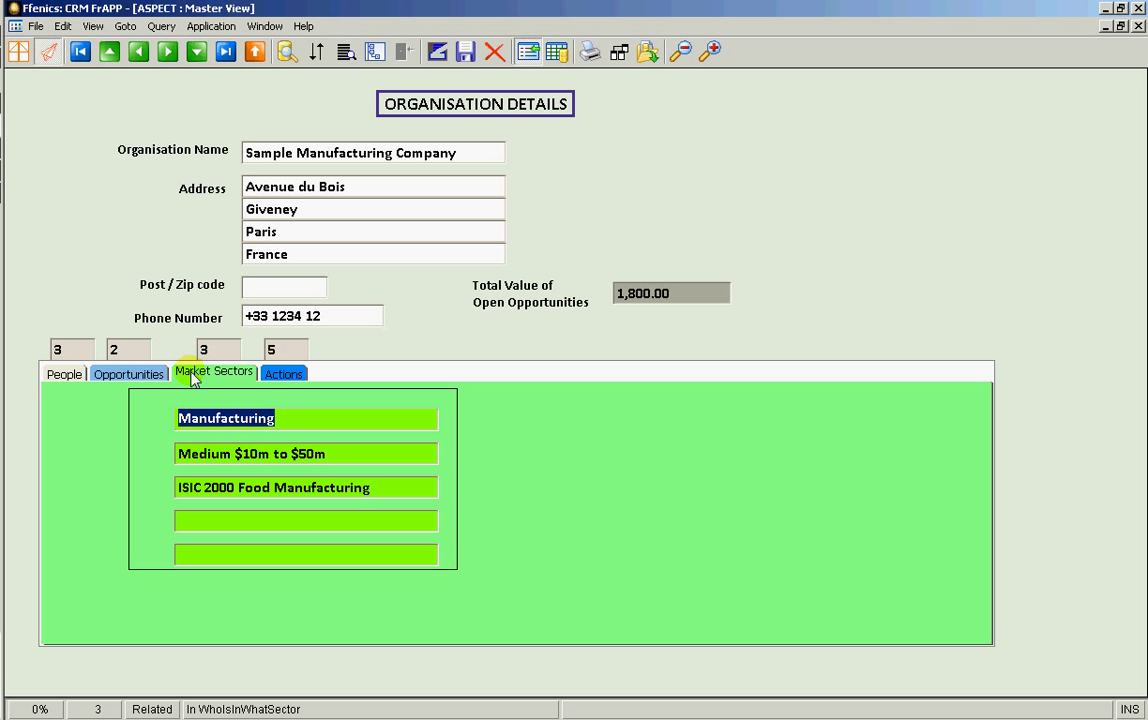
pyautogui.click(286, 375)
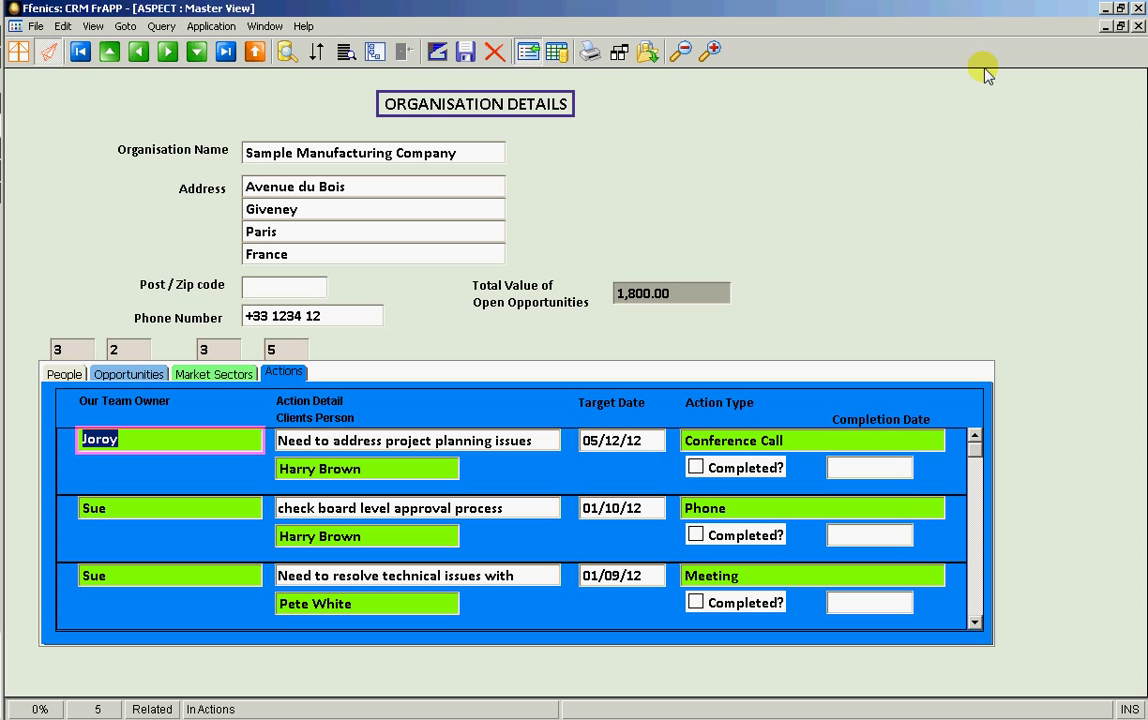
pyautogui.click(1138, 26)
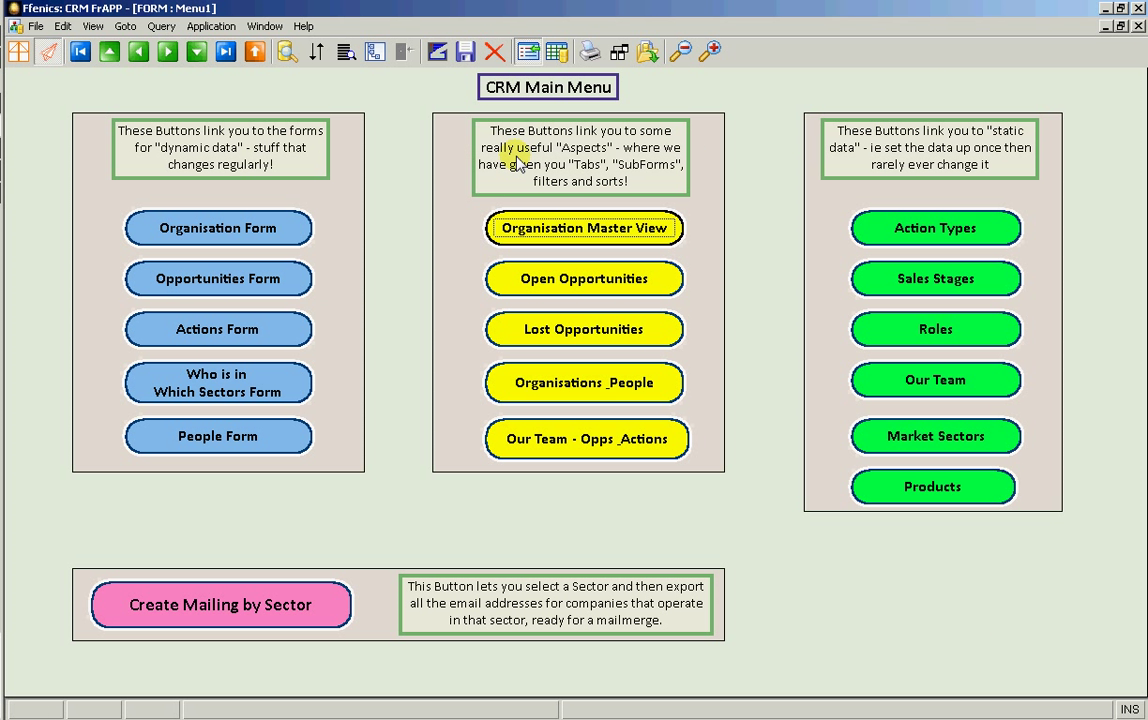
pyautogui.click(226, 280)
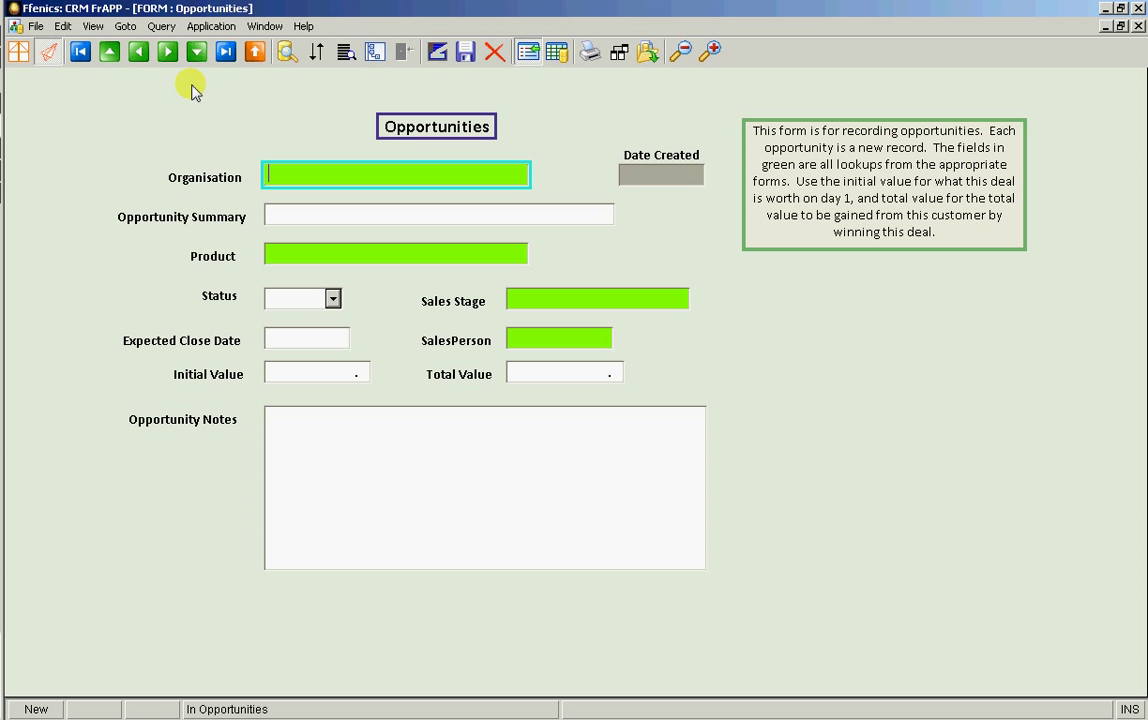
pyautogui.click(168, 58)
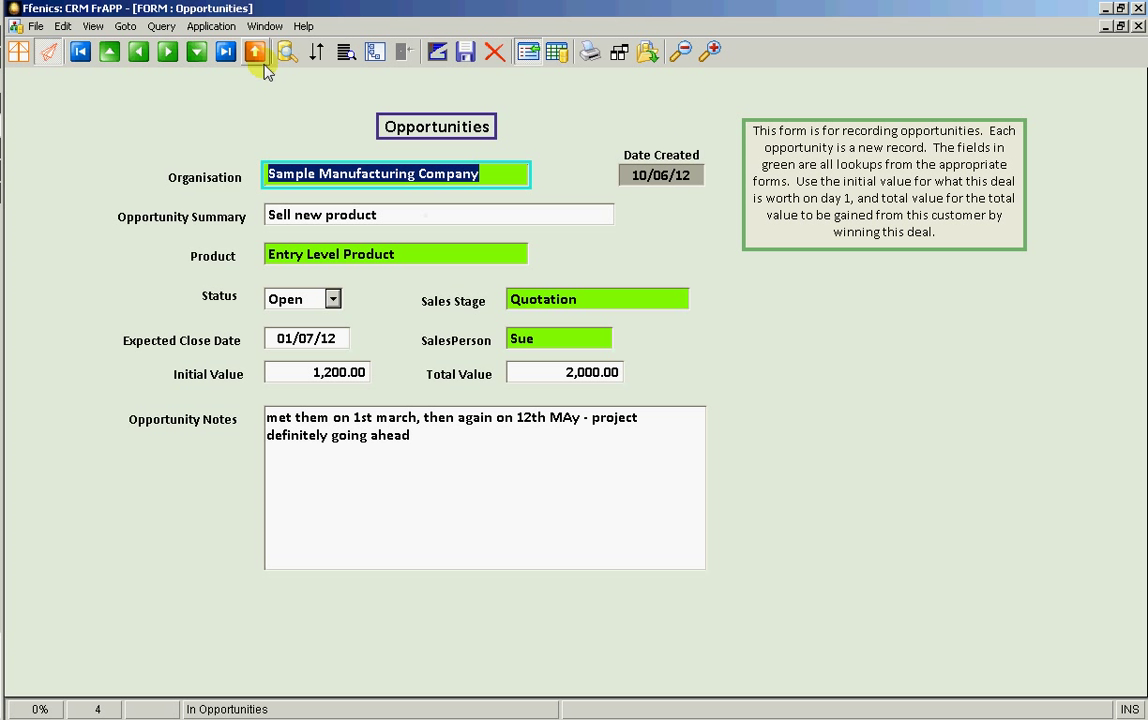
# Close Opportunities and open the Products and Services form in design mode
pyautogui.click(1137, 26)
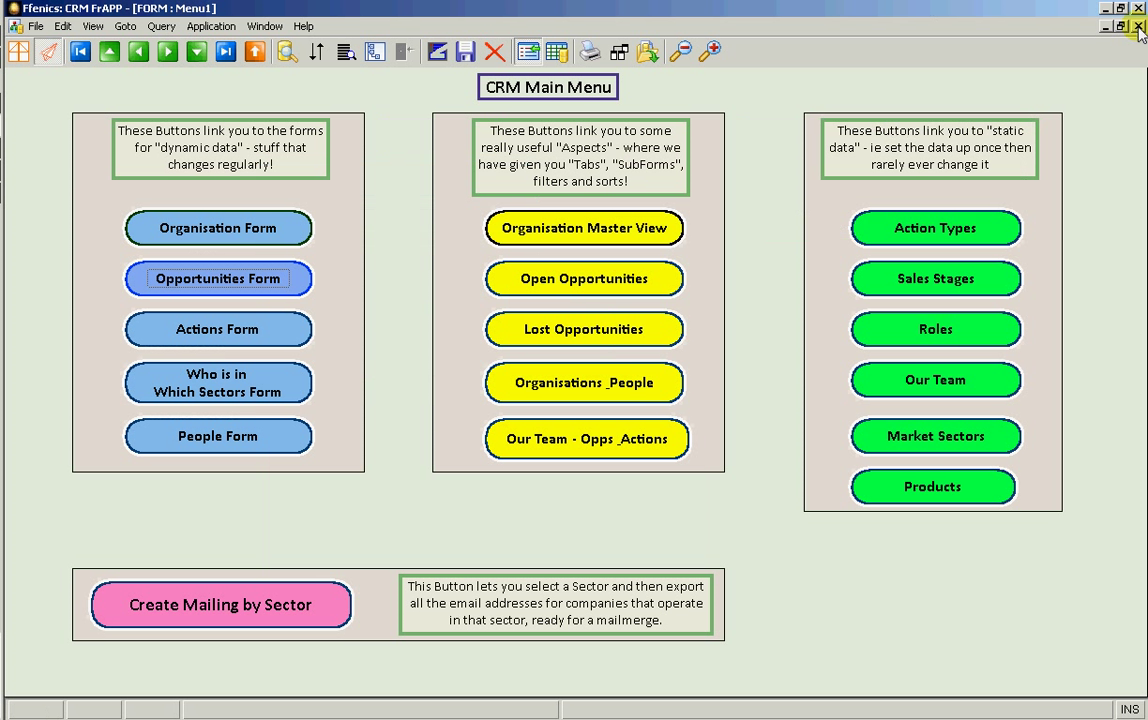
pyautogui.click(931, 489)
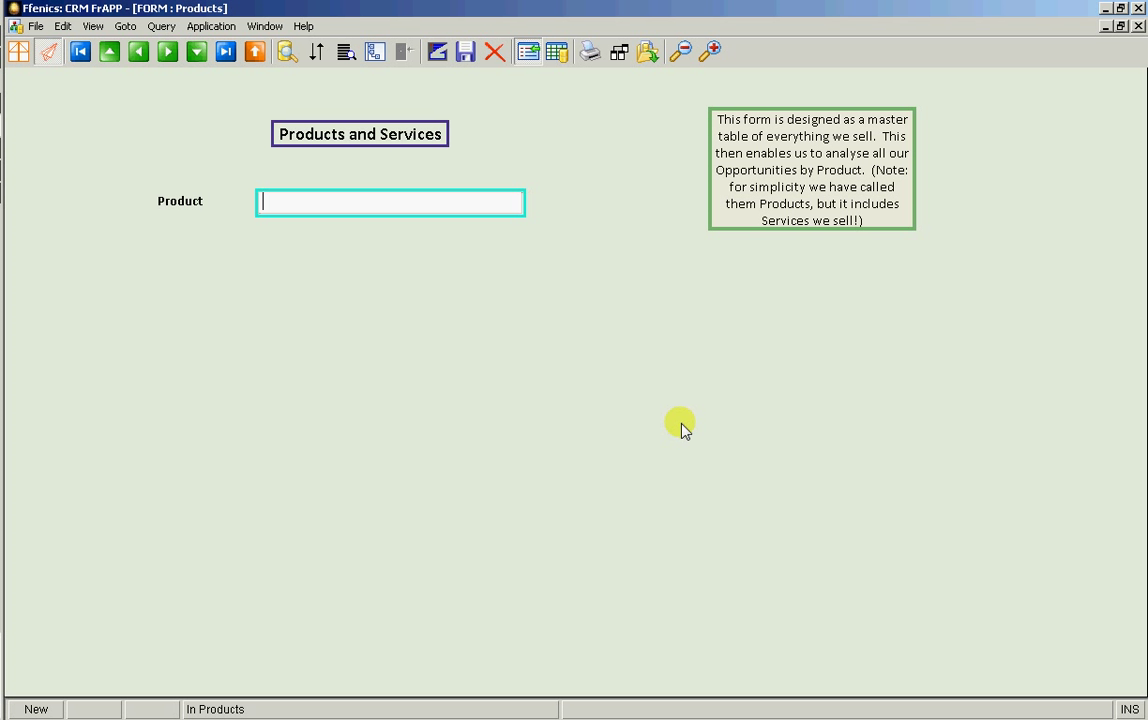
pyautogui.click(16, 54)
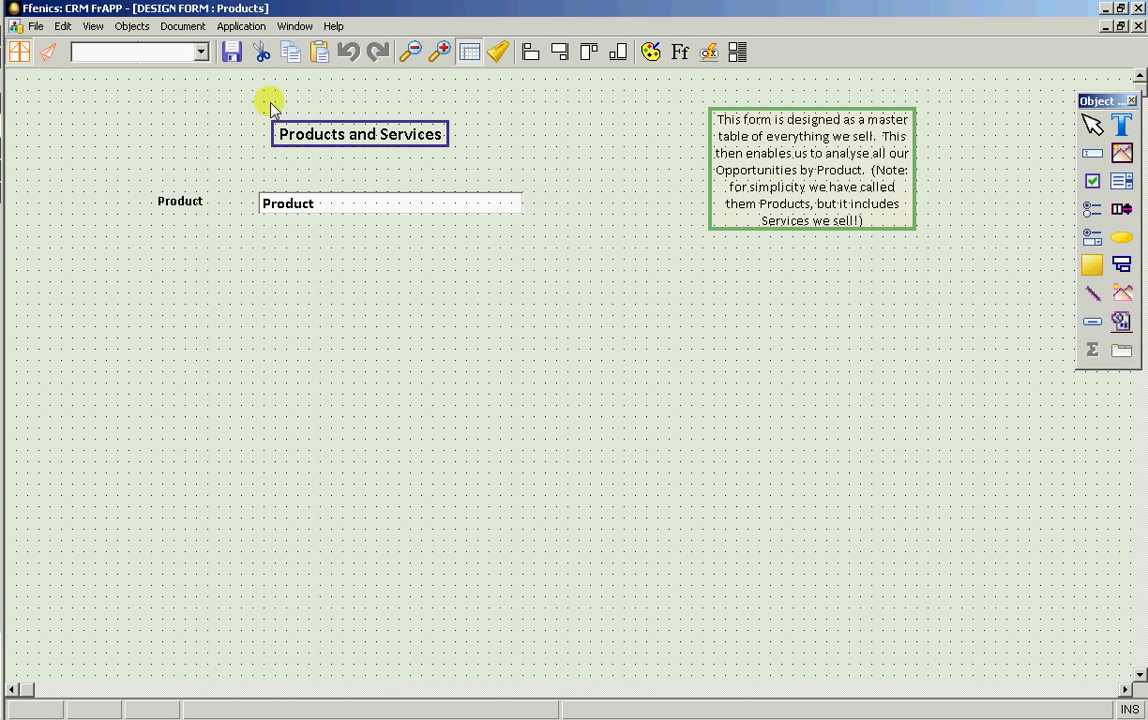
# Place a new text label below the Product label
pyautogui.click(1121, 124)
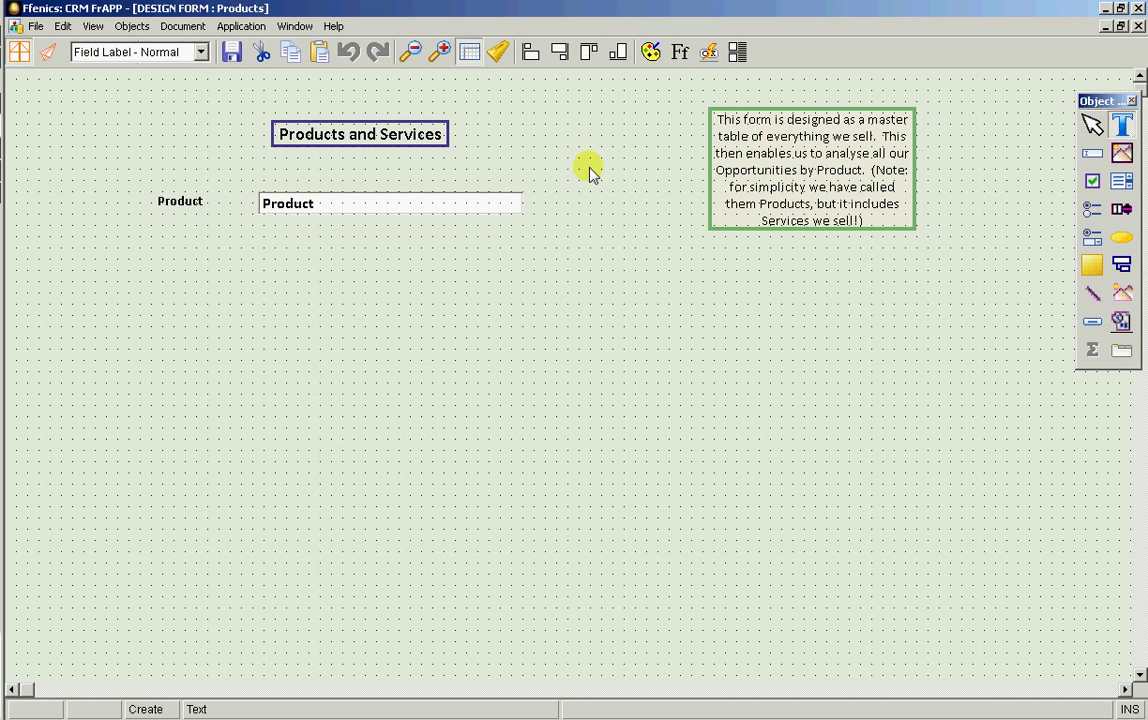
pyautogui.click(156, 246)
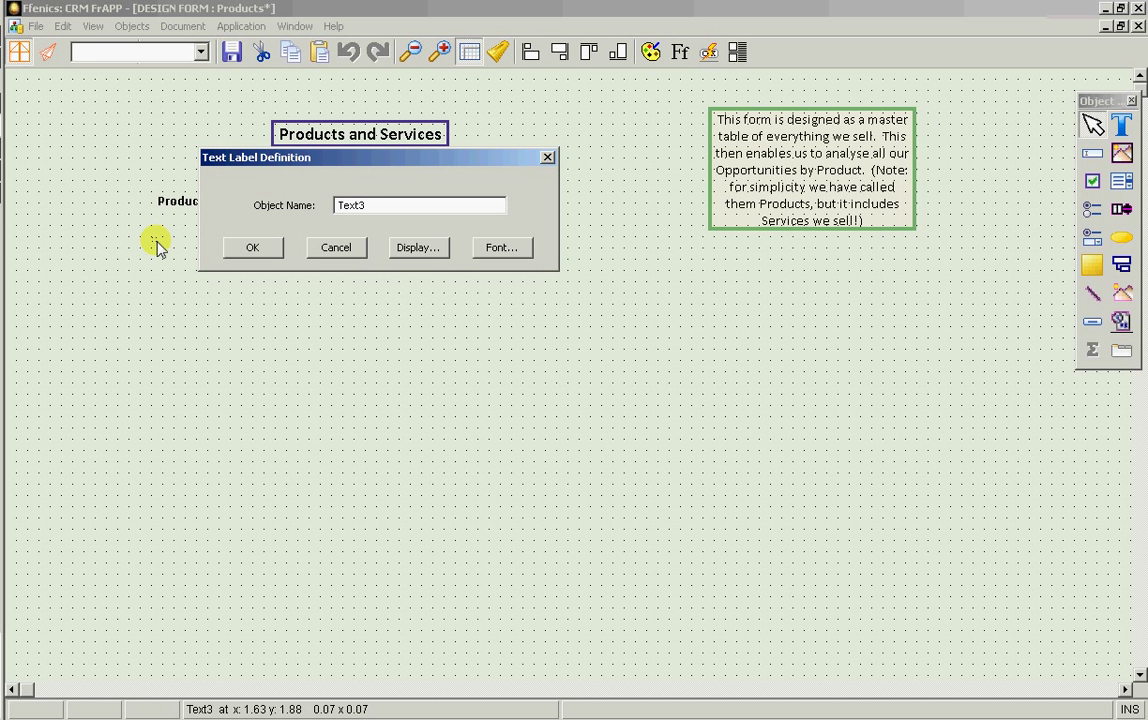
pyautogui.press('Return')
# Label it 'List Price' and add a Currency List Price field beside the label
pyautogui.write('List')
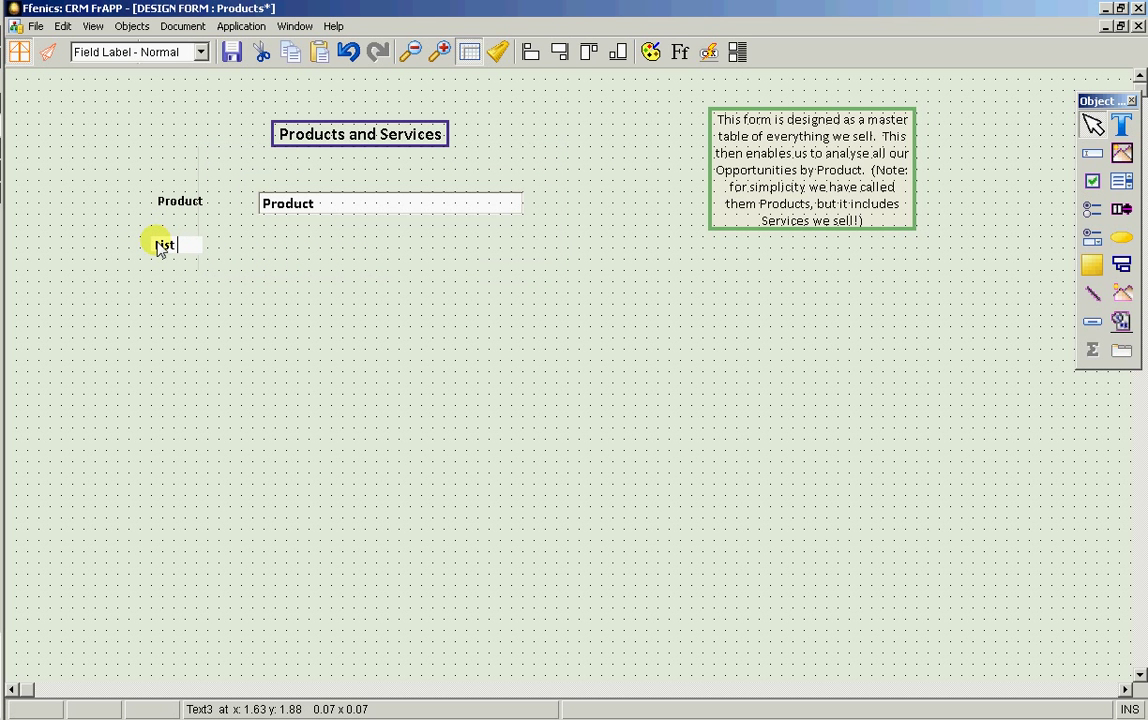
pyautogui.write(' Price')
pyautogui.click(405, 224)
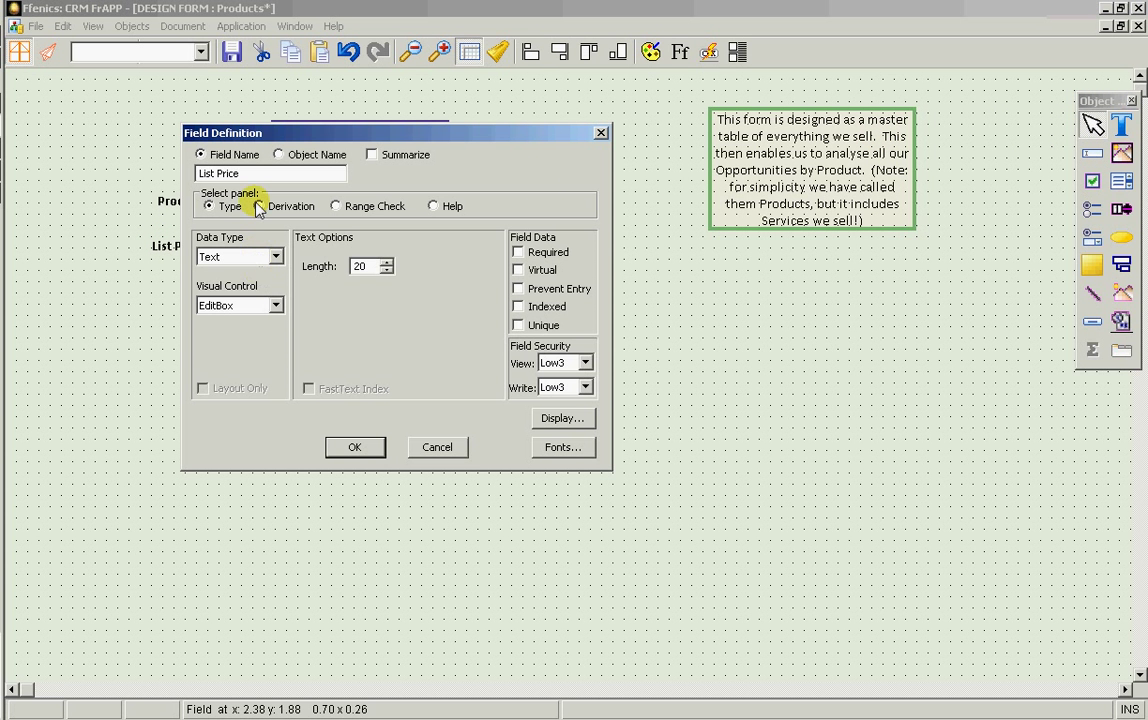
pyautogui.click(275, 257)
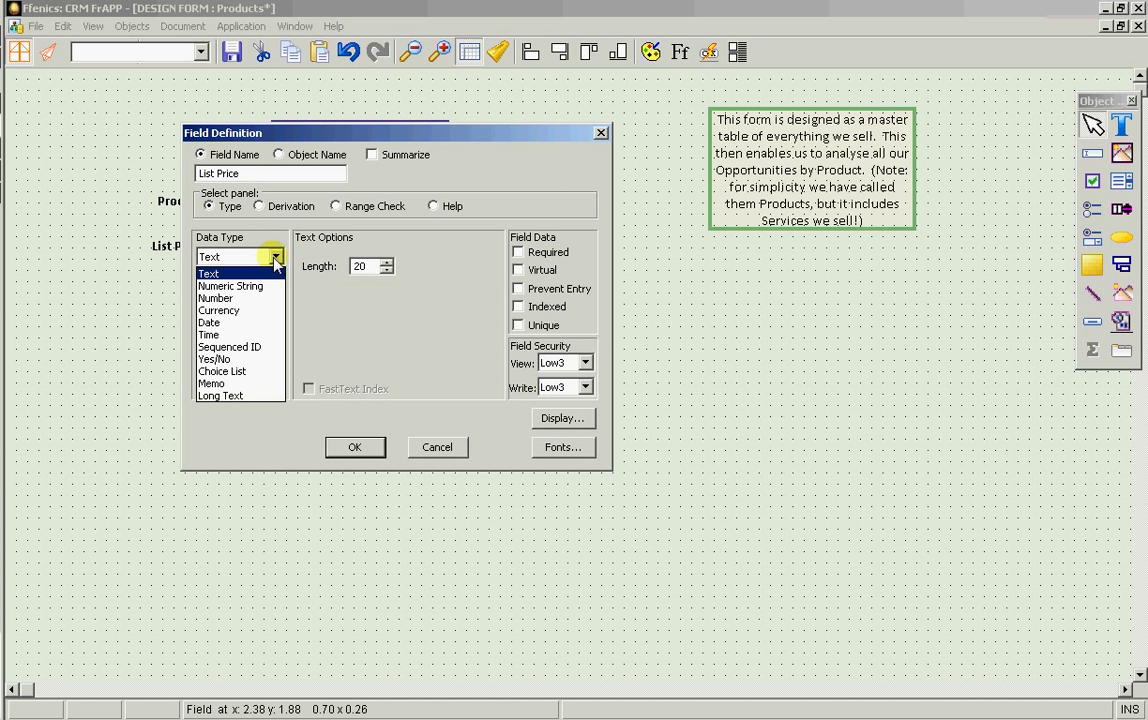
pyautogui.click(258, 311)
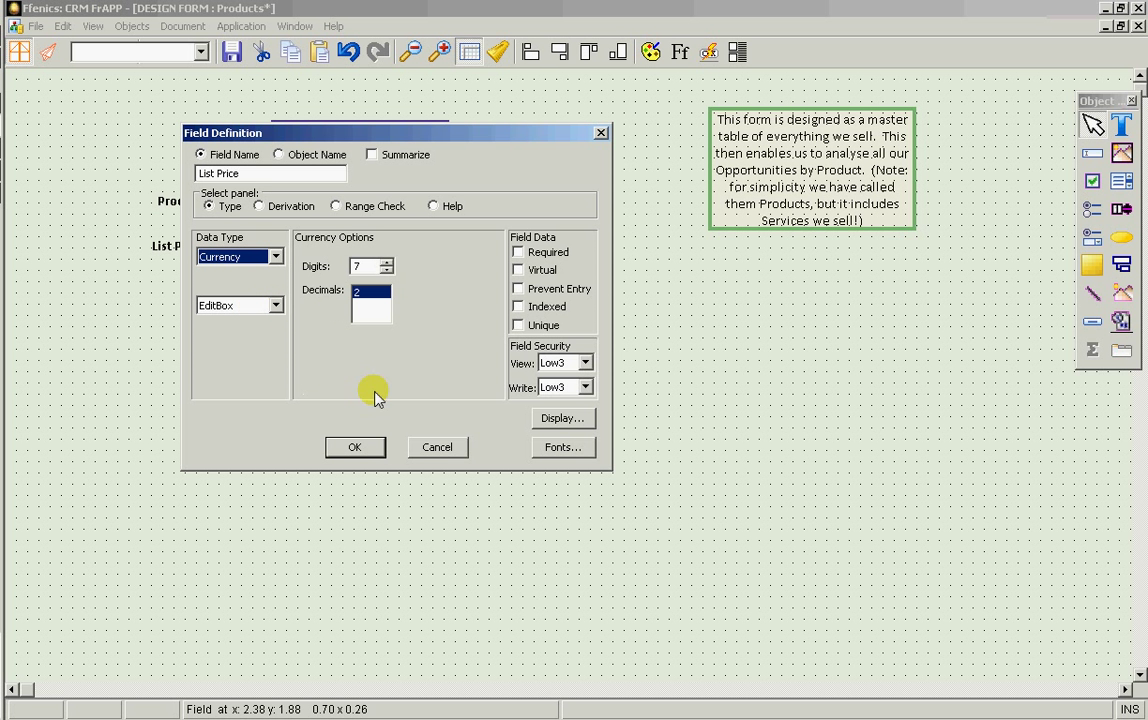
pyautogui.click(354, 452)
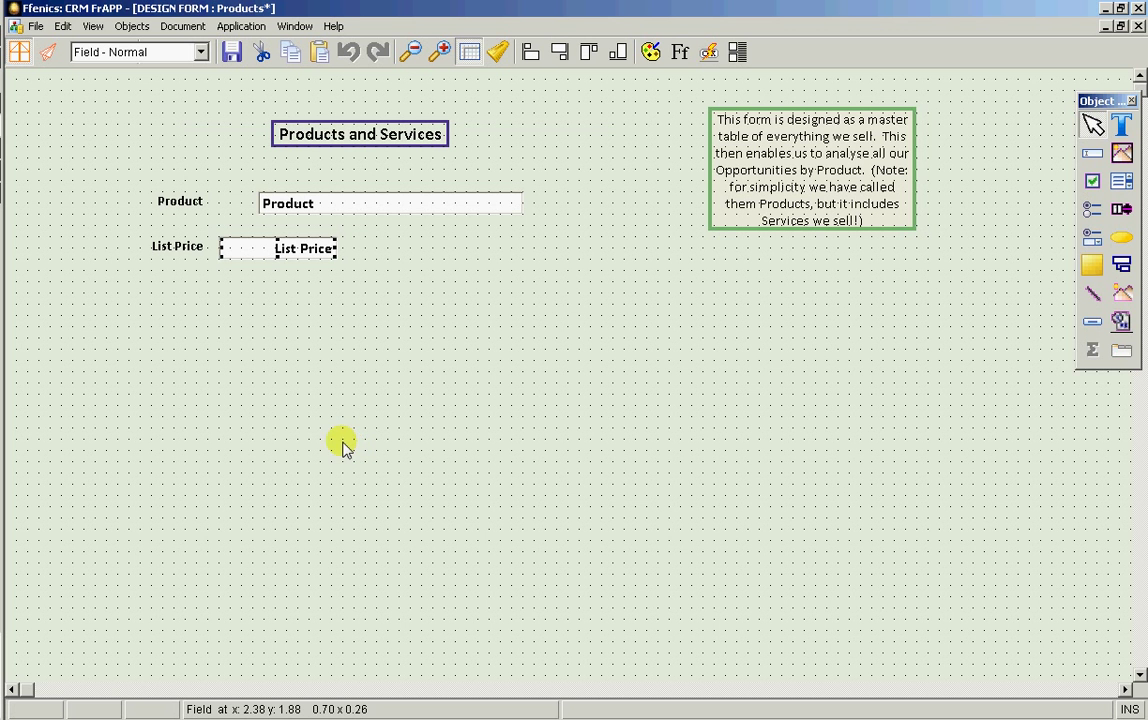
pyautogui.moveTo(264, 251); pyautogui.dragTo(303, 257)
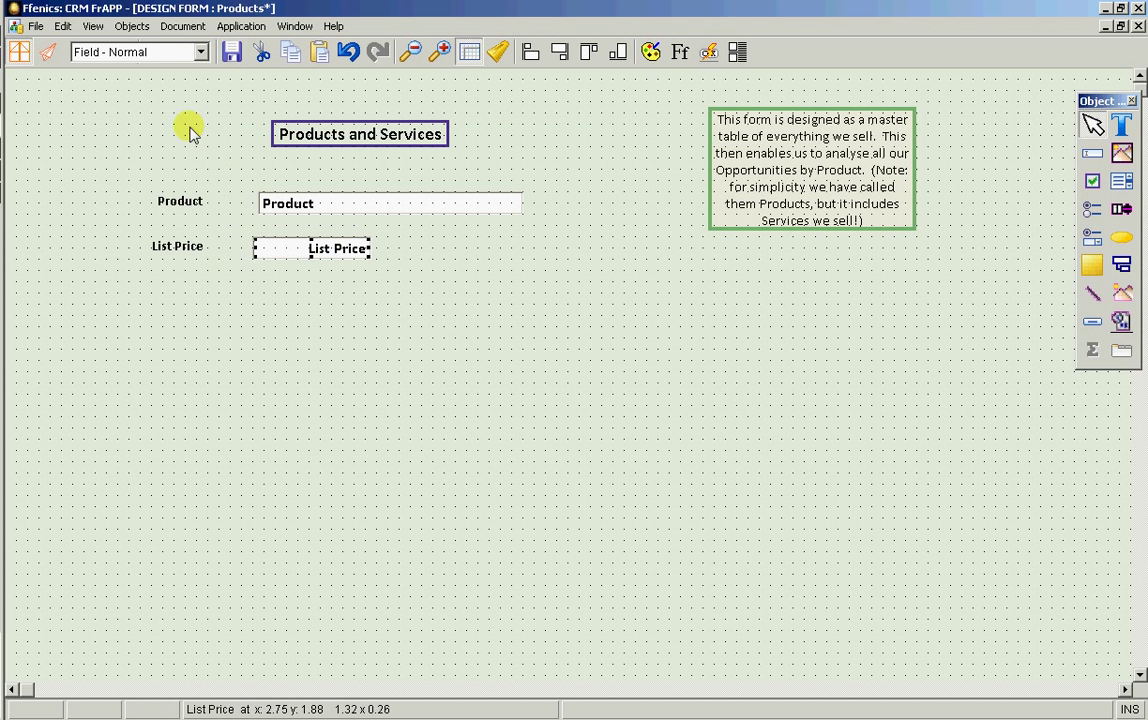
# Save the Products design and show all products in table view
pyautogui.click(229, 62)
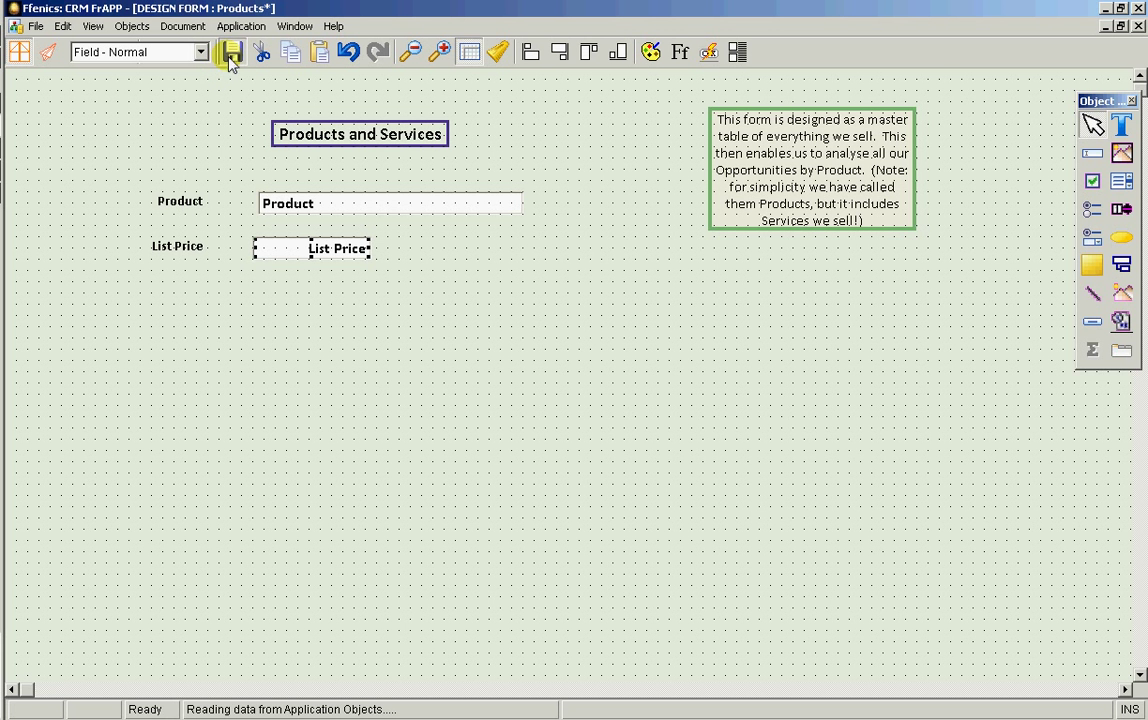
pyautogui.click(45, 51)
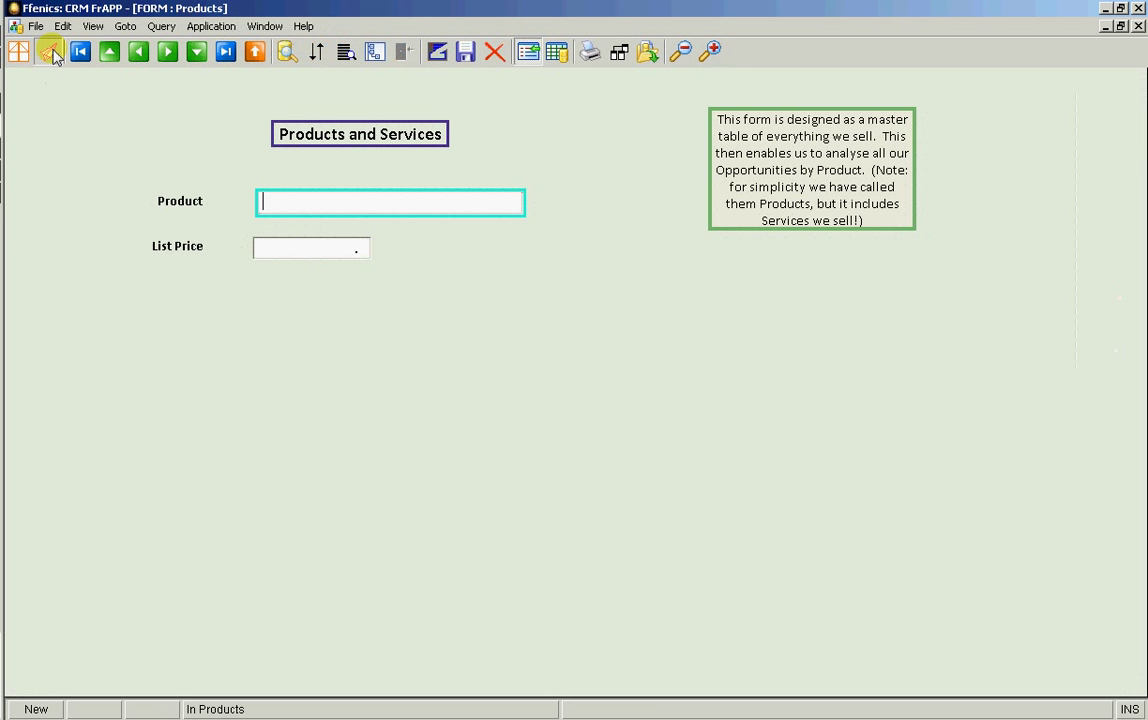
pyautogui.click(557, 51)
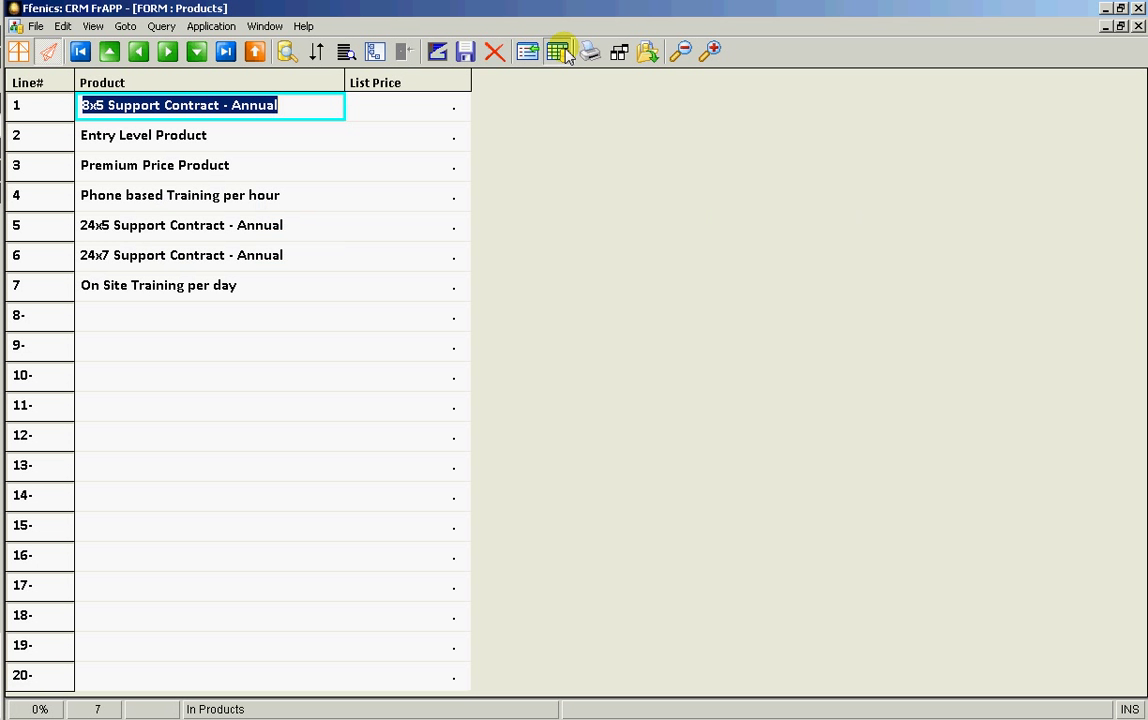
# Enter list prices 1,000, 150, 300, 125, 2000, 3000 and 800 for the seven products, then save
pyautogui.click(410, 112)
pyautogui.write('1')
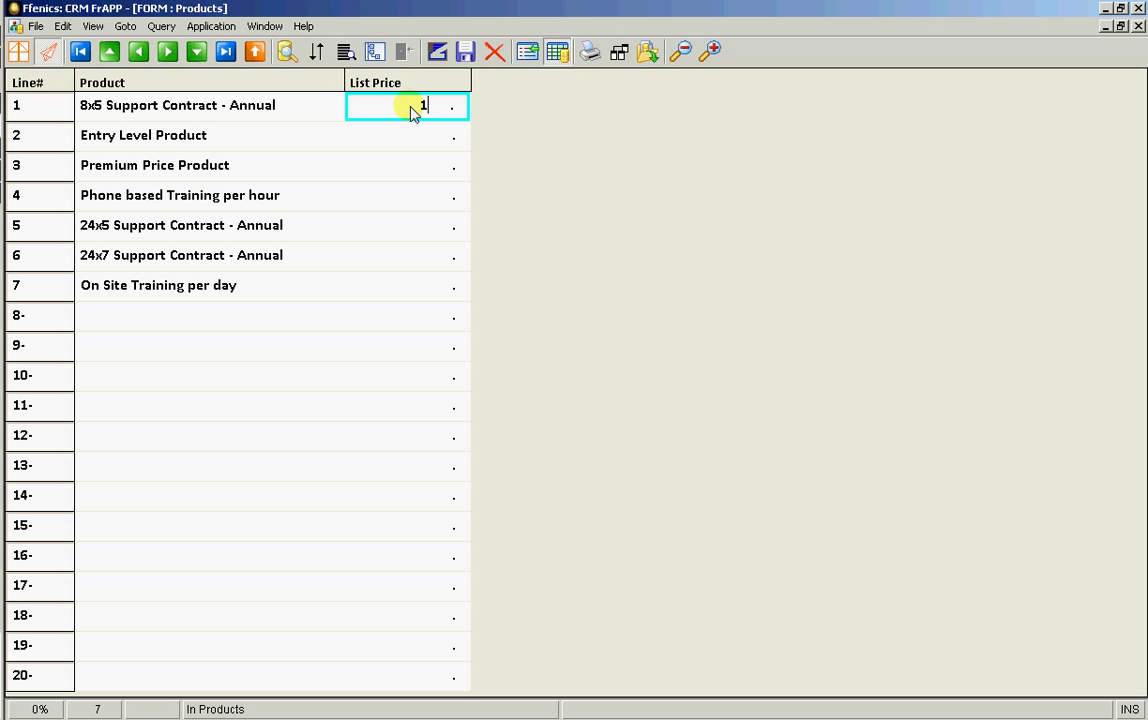
pyautogui.write(',000')
pyautogui.press('Return')
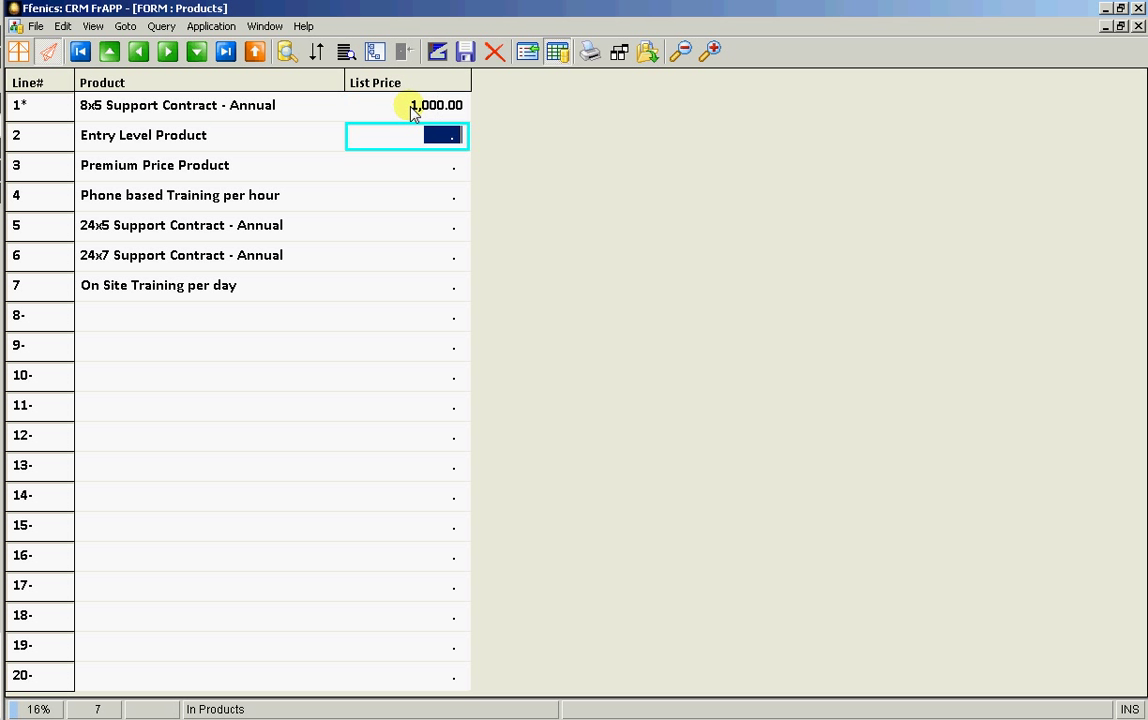
pyautogui.write('150')
pyautogui.press('Return')
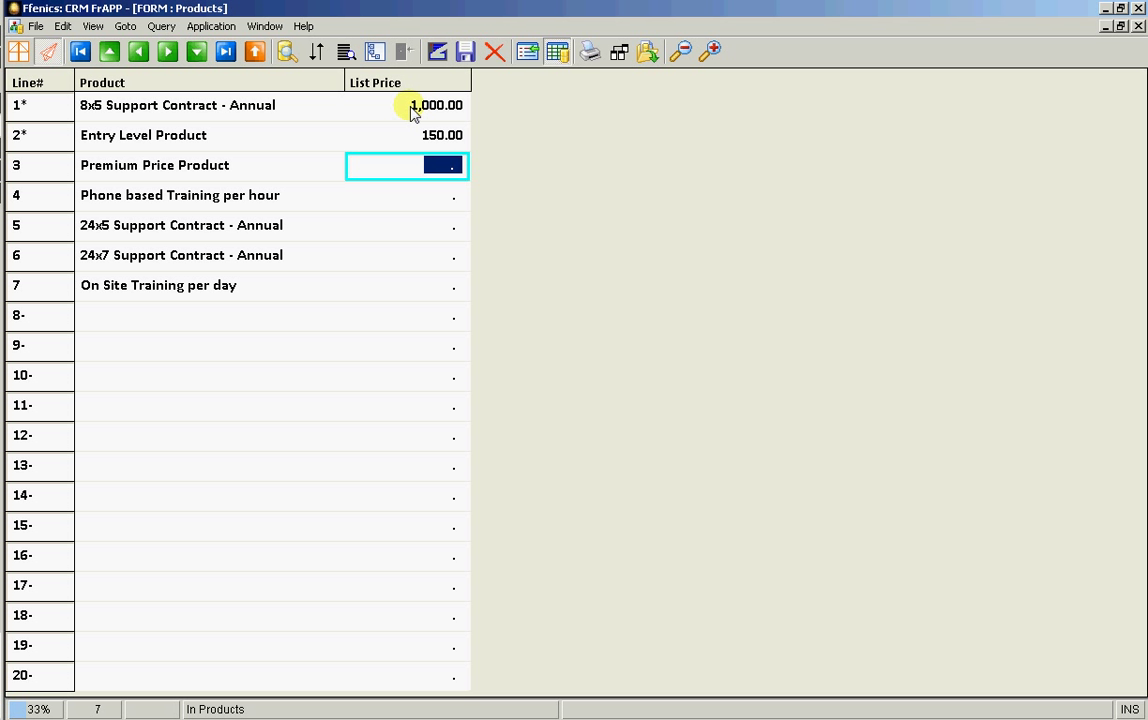
pyautogui.write('300')
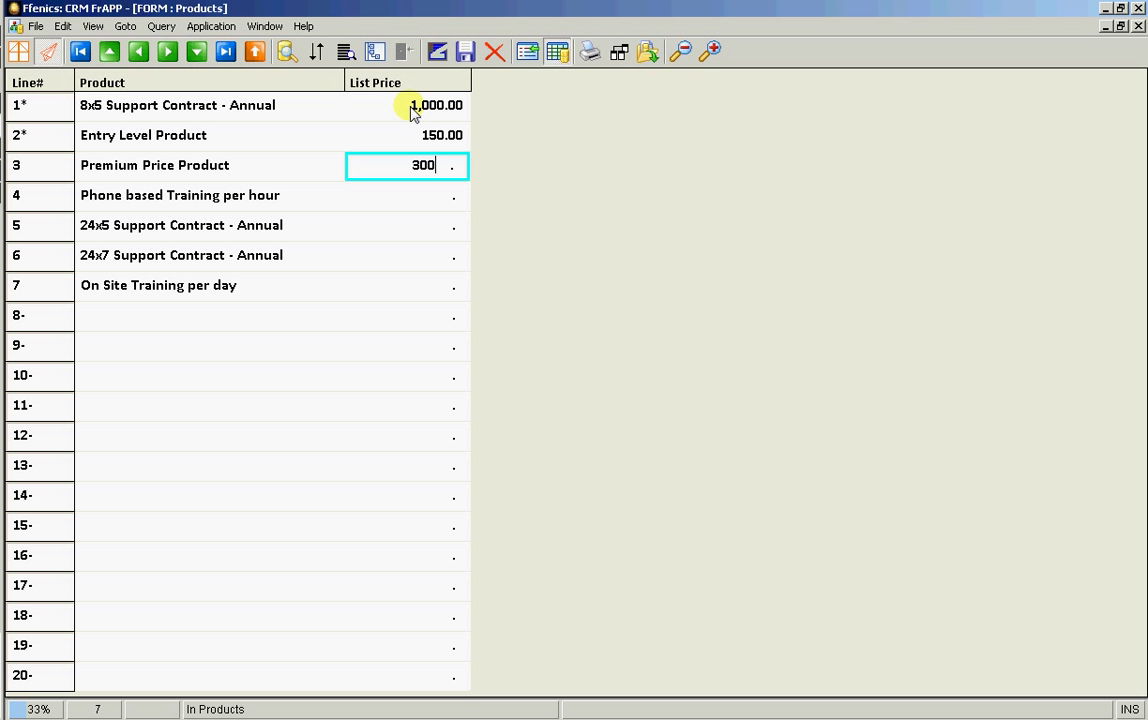
pyautogui.press('Return')
pyautogui.write('125')
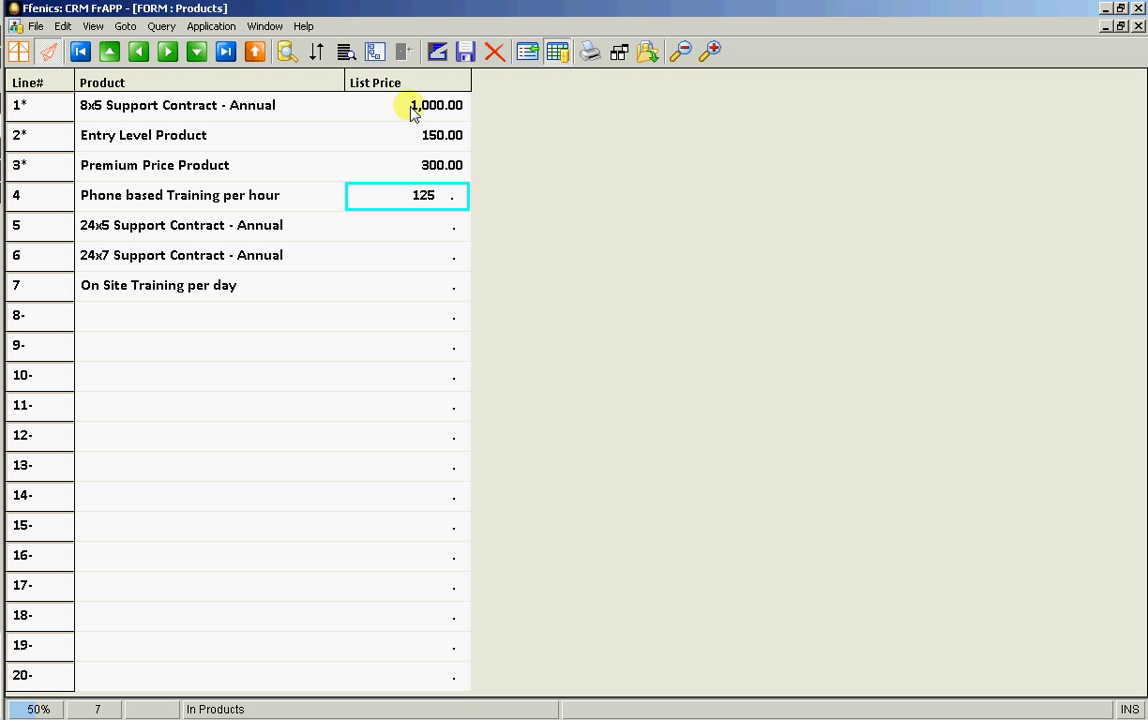
pyautogui.press('Return')
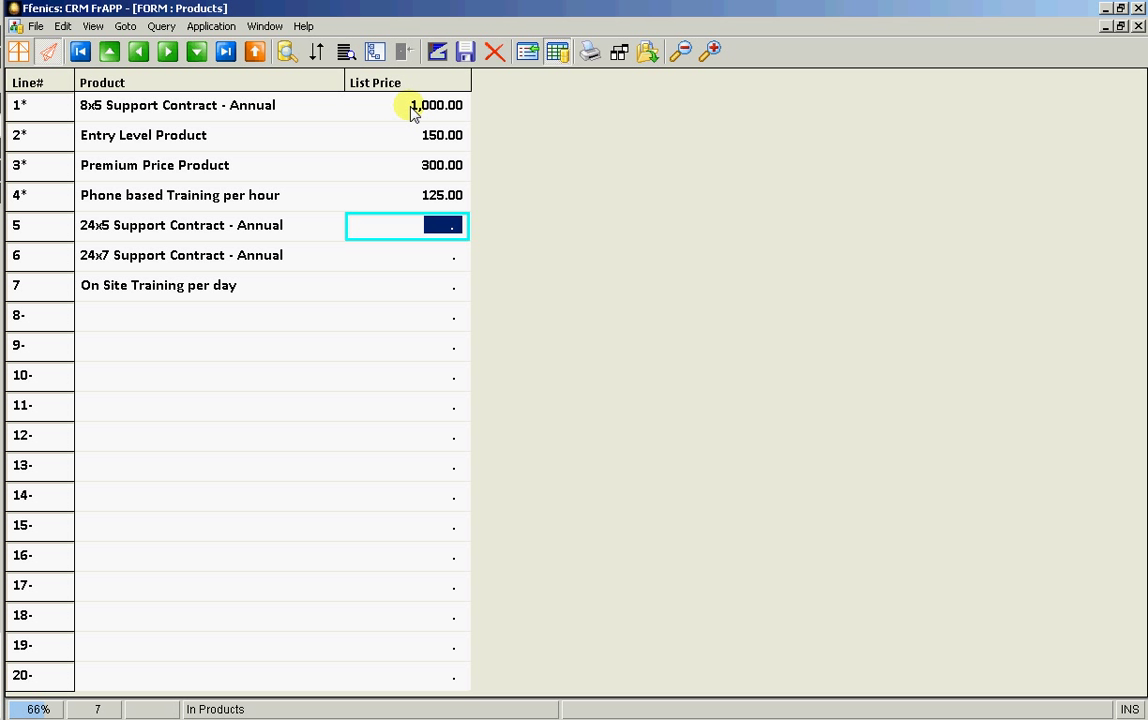
pyautogui.write('2000')
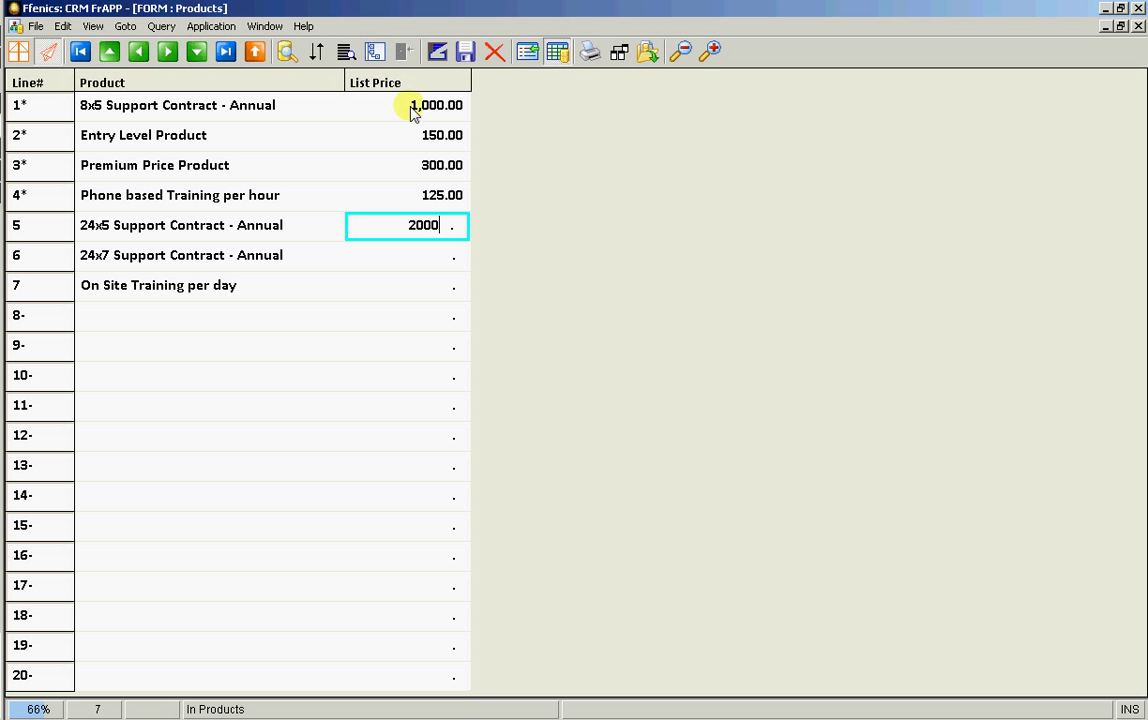
pyautogui.press('Return')
pyautogui.write('3000')
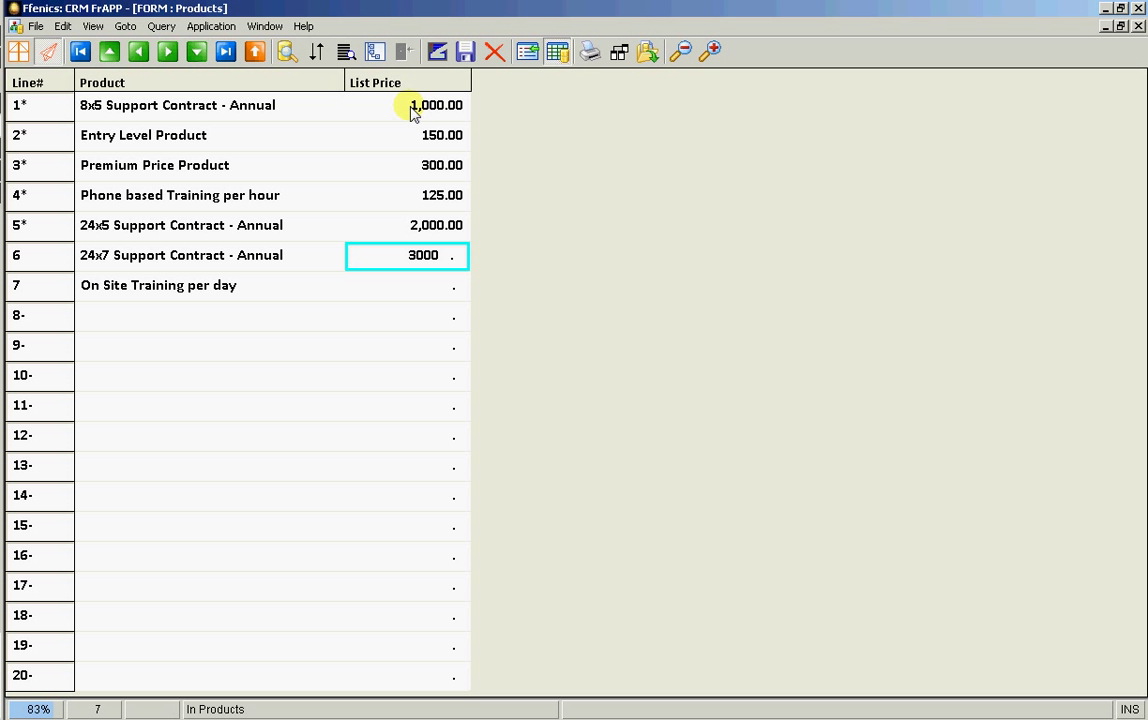
pyautogui.press('Return')
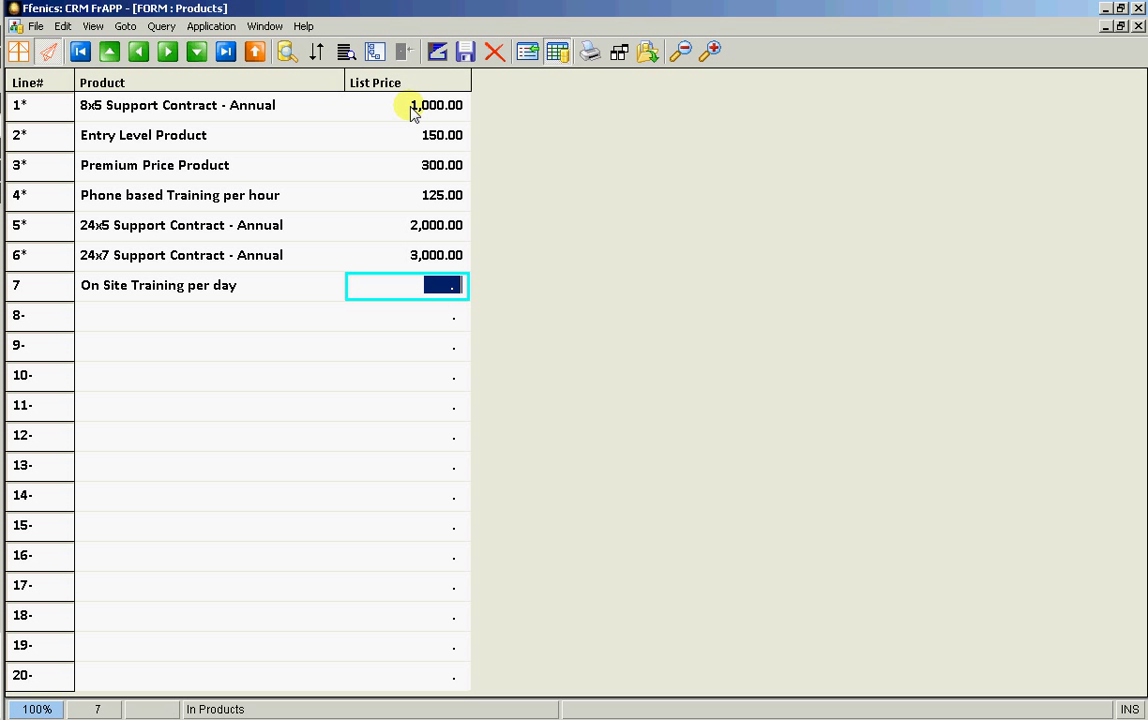
pyautogui.write('800')
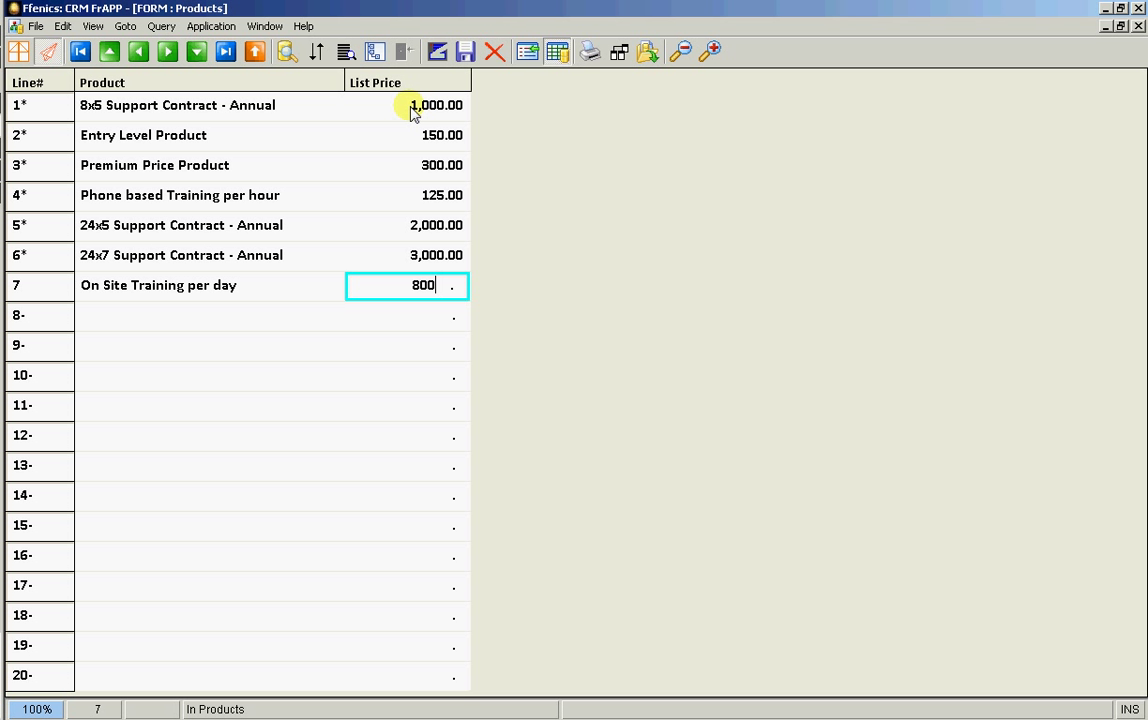
pyautogui.click(466, 52)
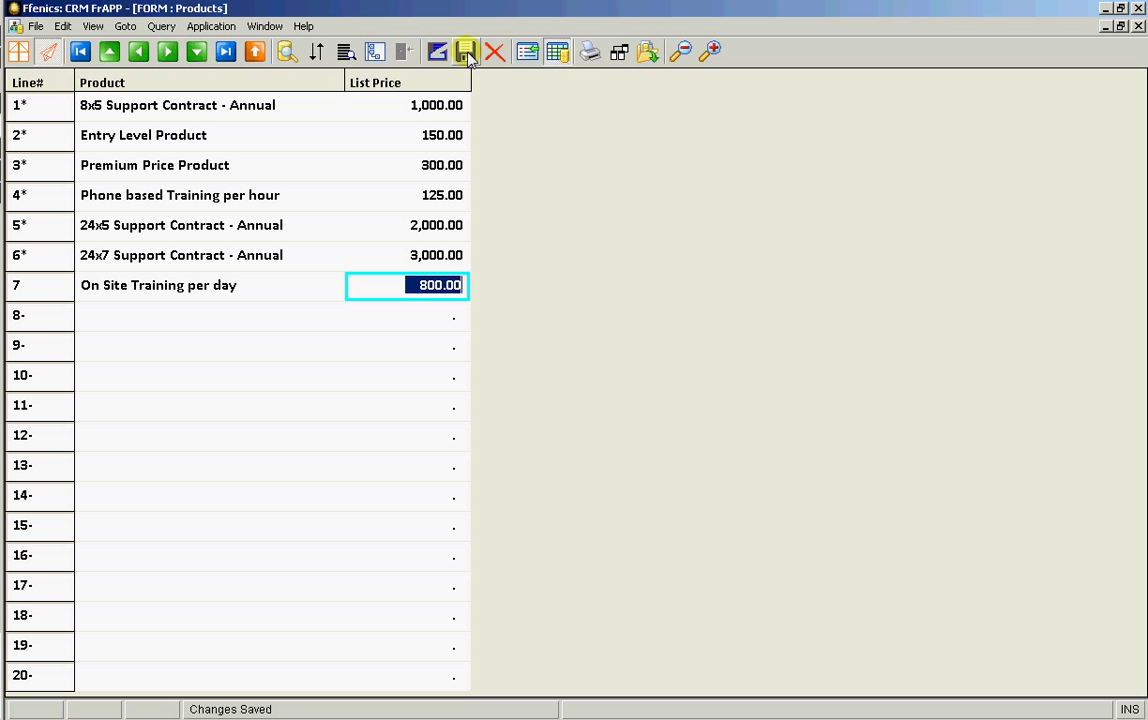
# Close Products and open the Opportunities form in design mode
pyautogui.click(1136, 27)
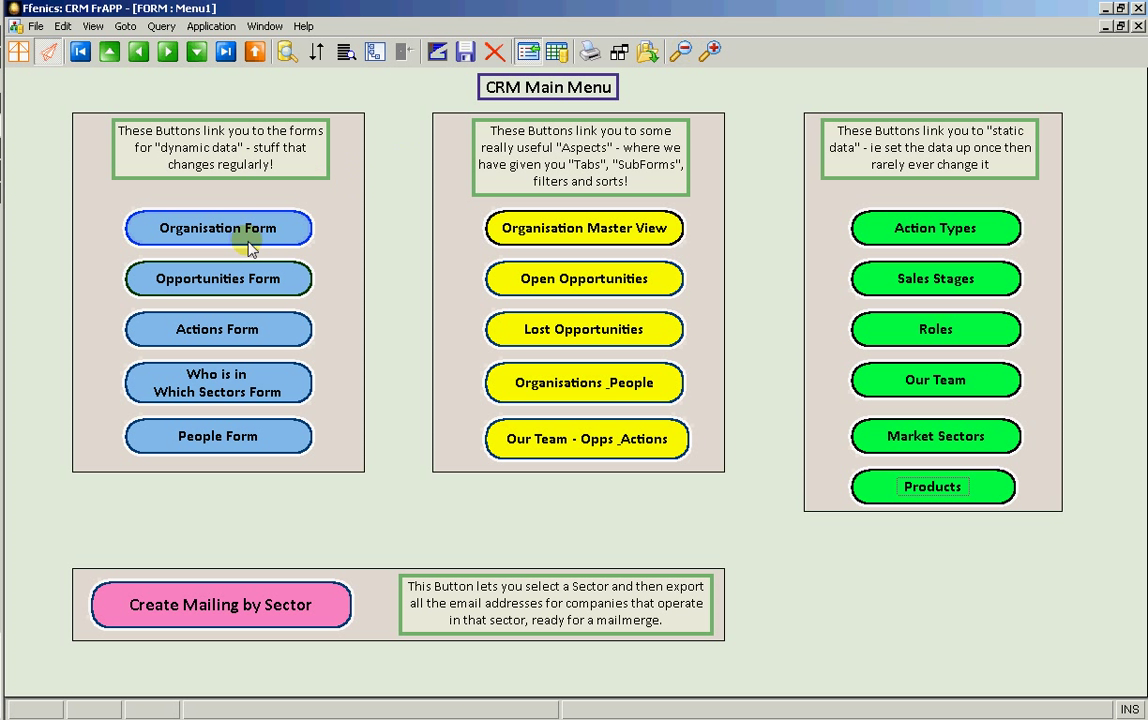
pyautogui.click(205, 280)
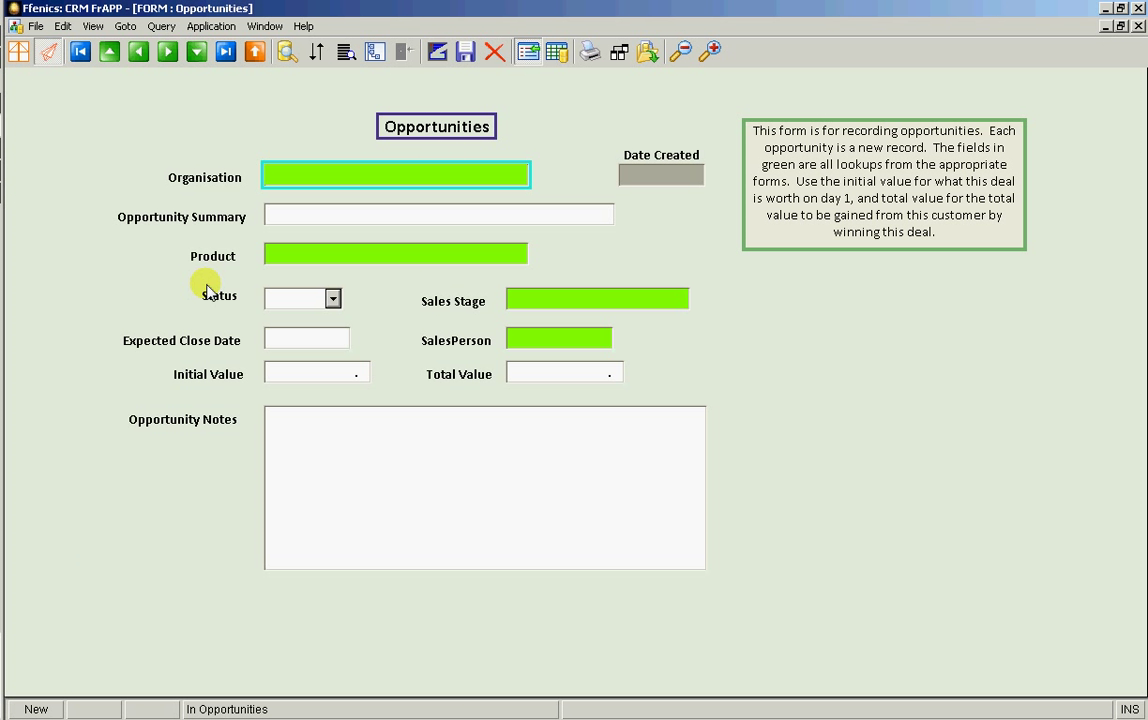
pyautogui.click(20, 52)
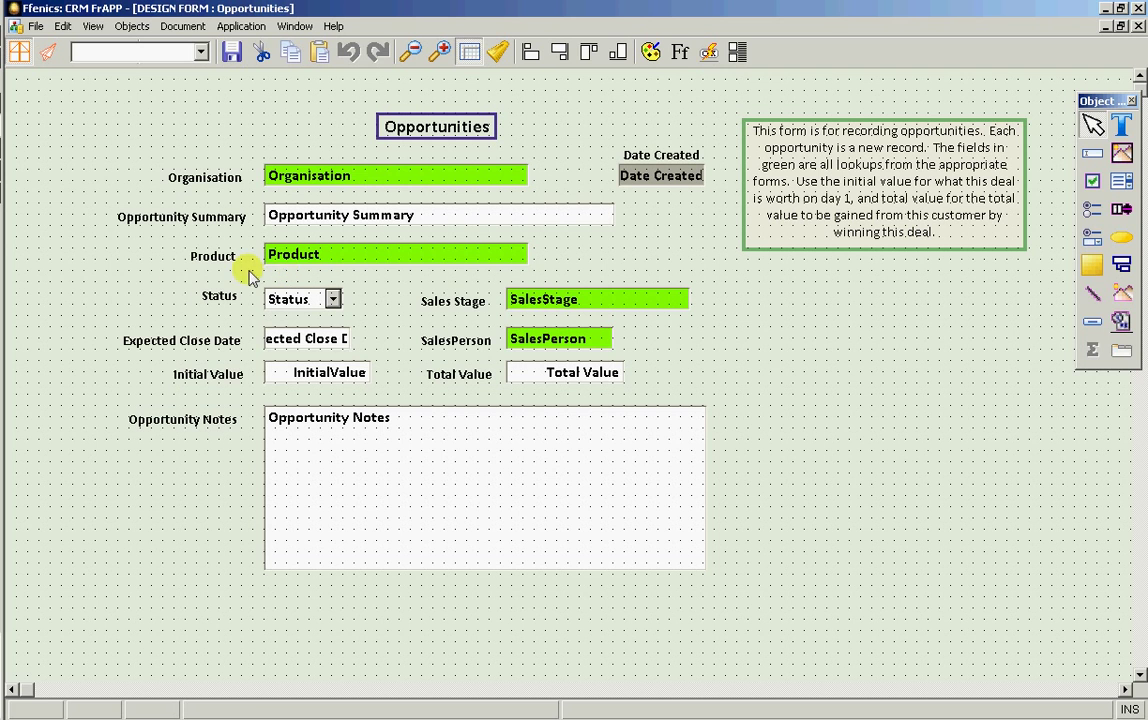
# Shift the Status through Opportunity Notes fields down to make room below Product
pyautogui.moveTo(59, 280); pyautogui.dragTo(807, 628)
pyautogui.moveTo(538, 468); pyautogui.dragTo(538, 533)
pyautogui.click(370, 300)
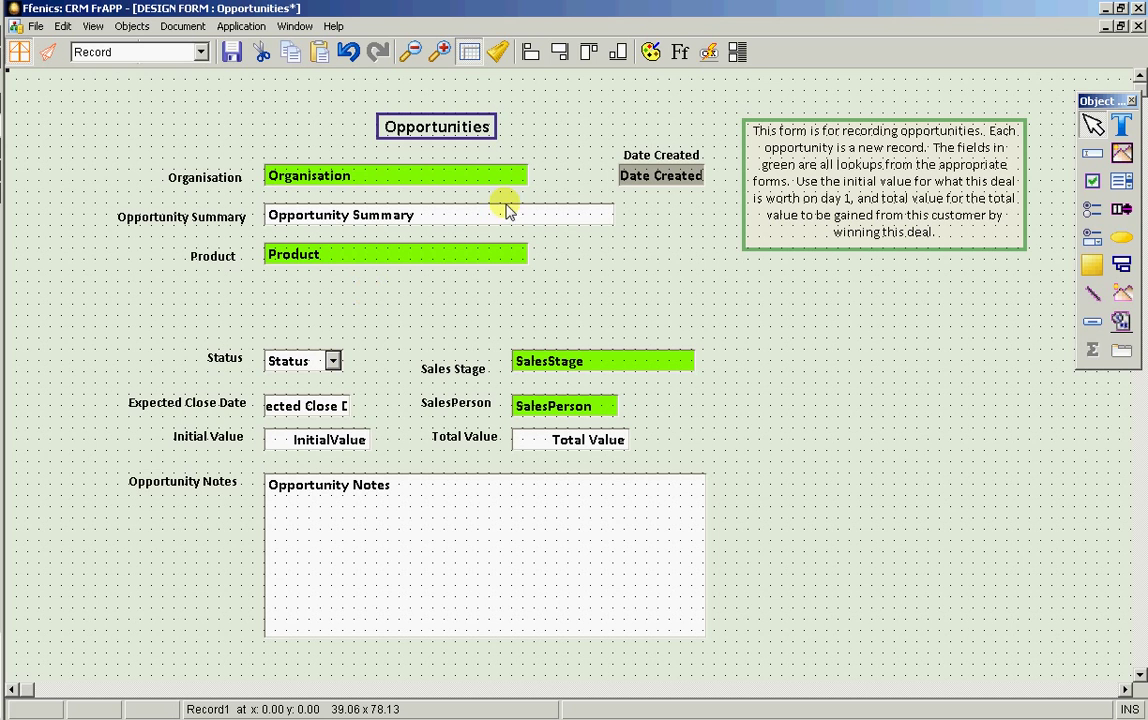
pyautogui.click(1122, 128)
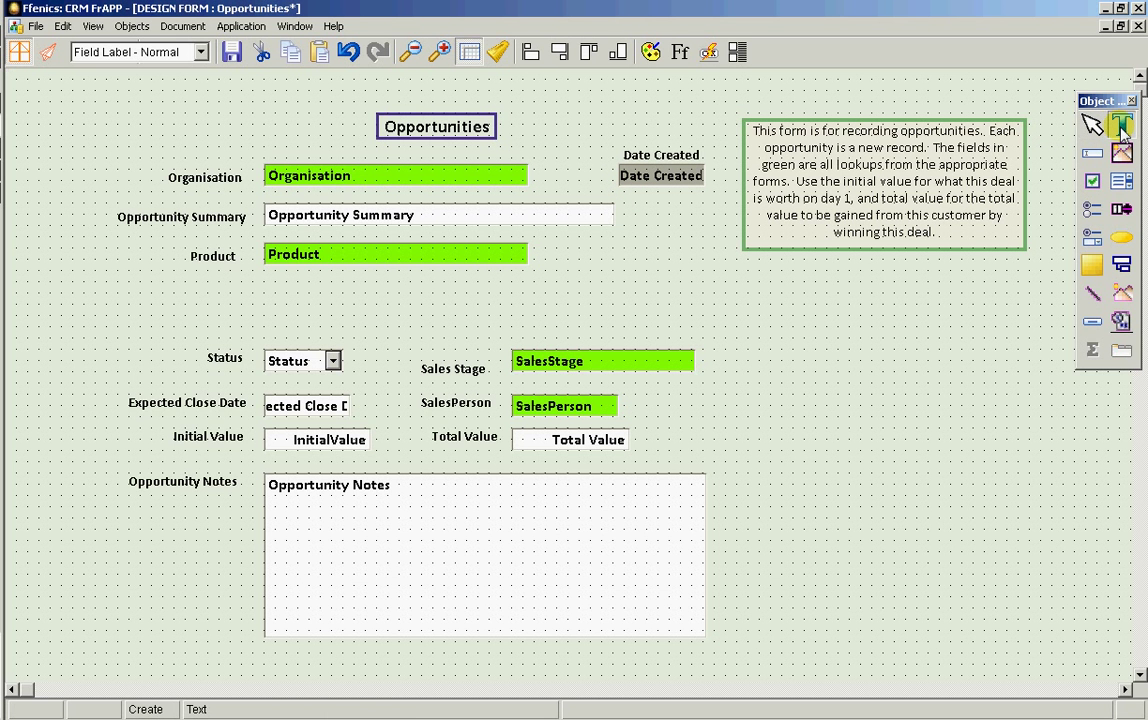
# Add a List Price text label below Product
pyautogui.click(177, 290)
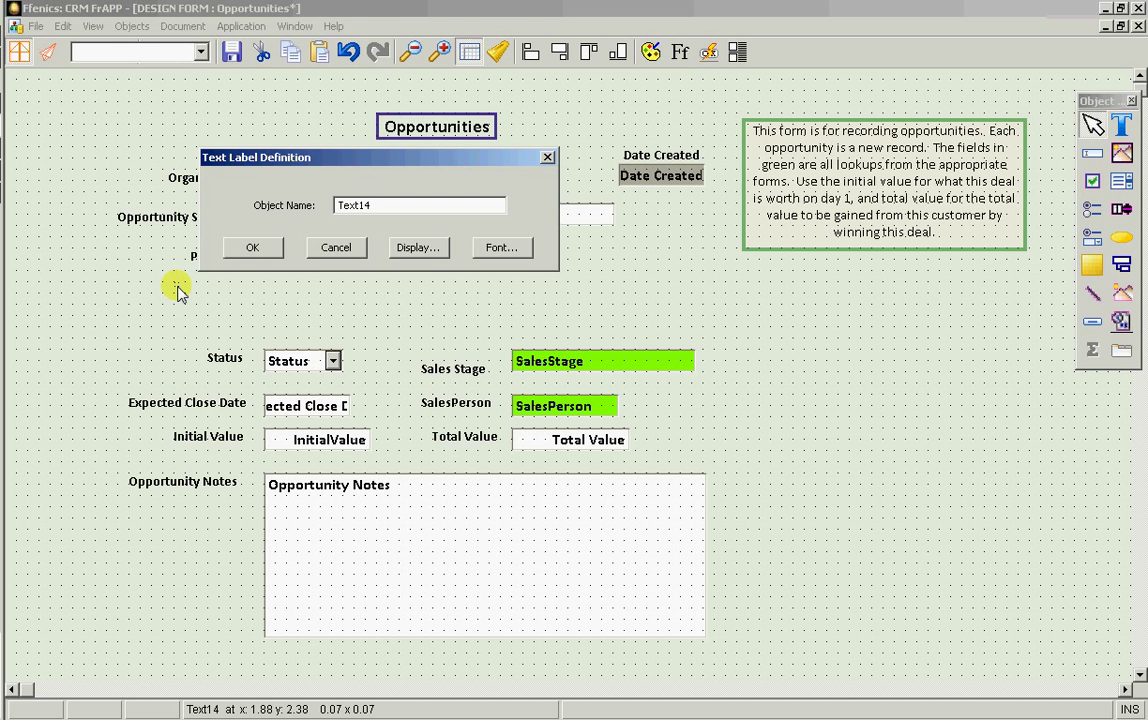
pyautogui.press('Return')
pyautogui.write('List Price')
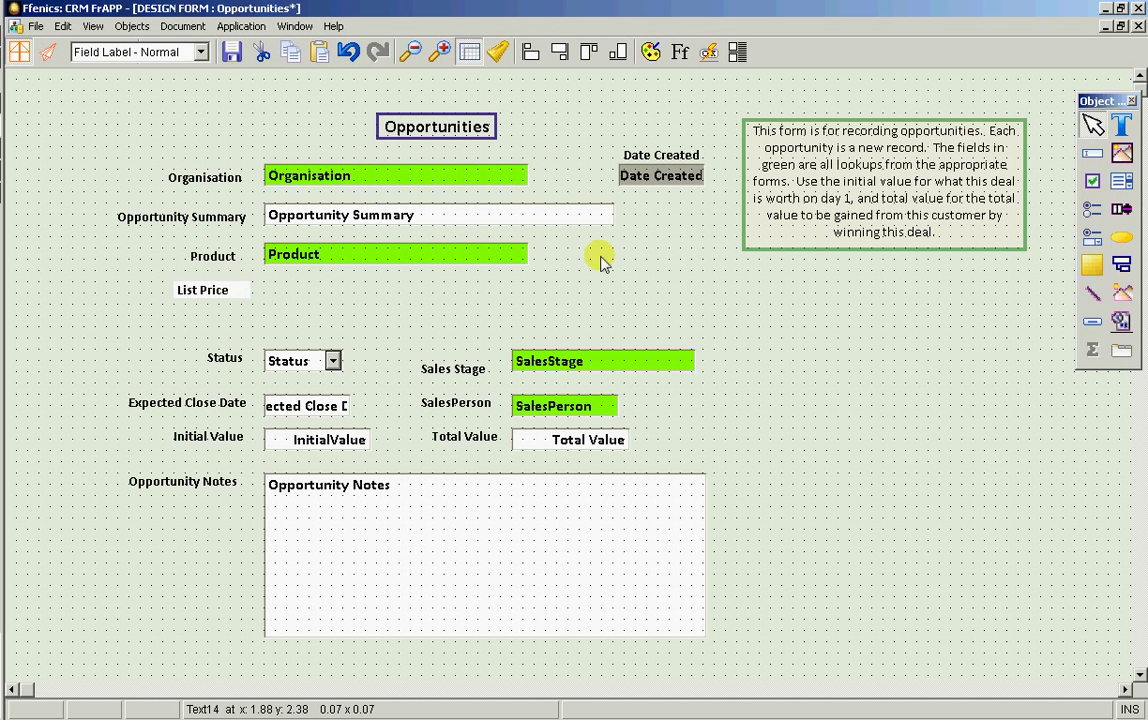
# Create a virtual Currency List Price field derived as lookup "Products" "List Price"
pyautogui.click(1093, 154)
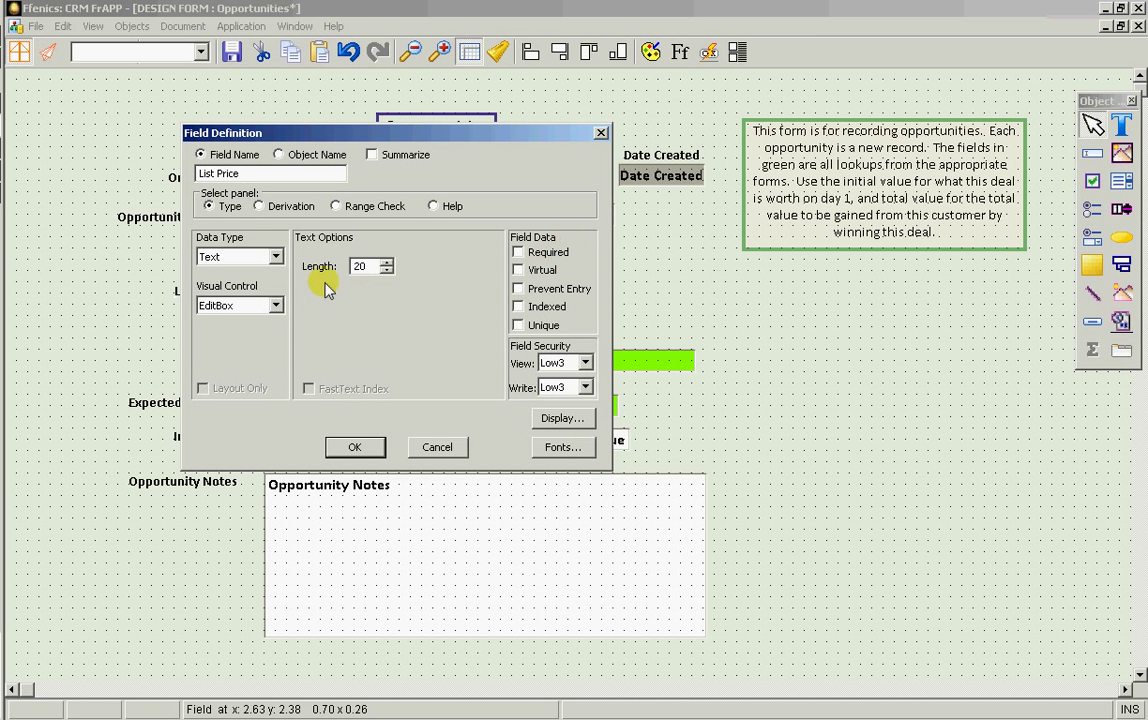
pyautogui.click(270, 256)
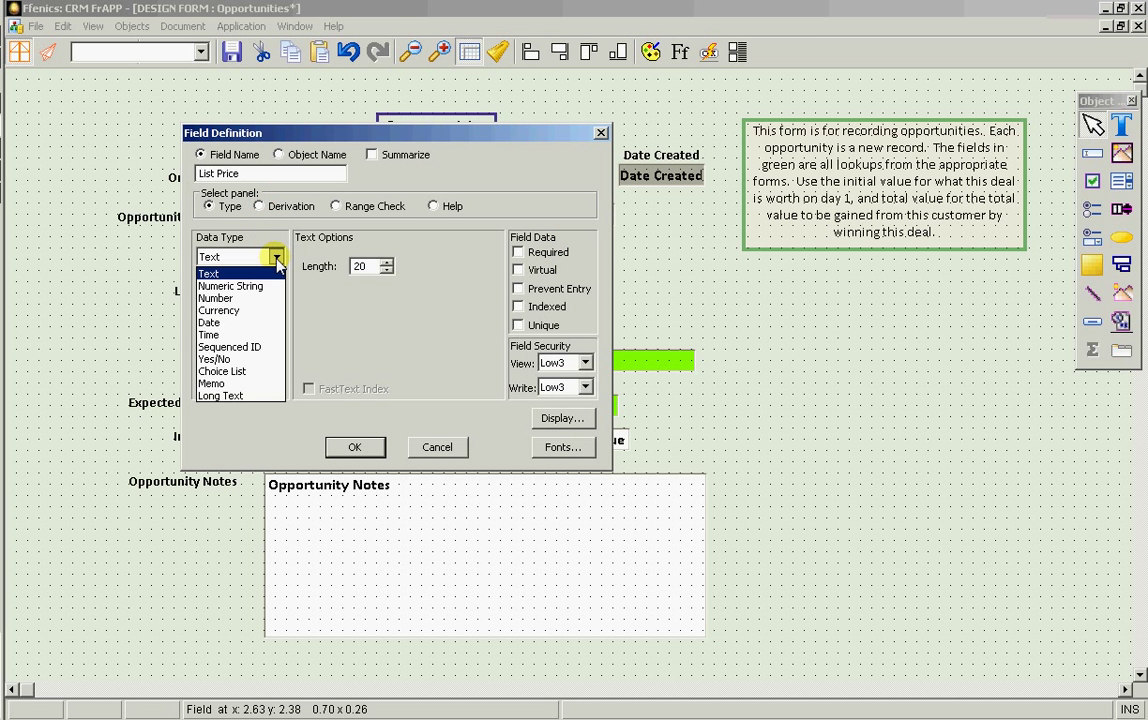
pyautogui.click(240, 310)
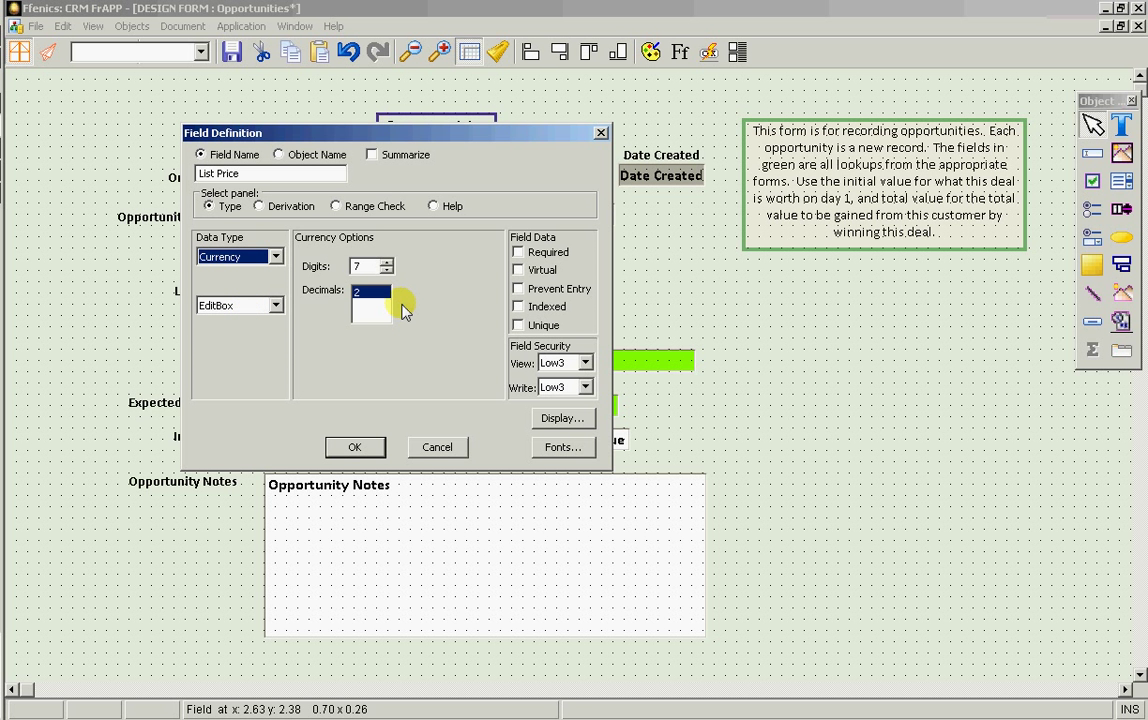
pyautogui.click(519, 270)
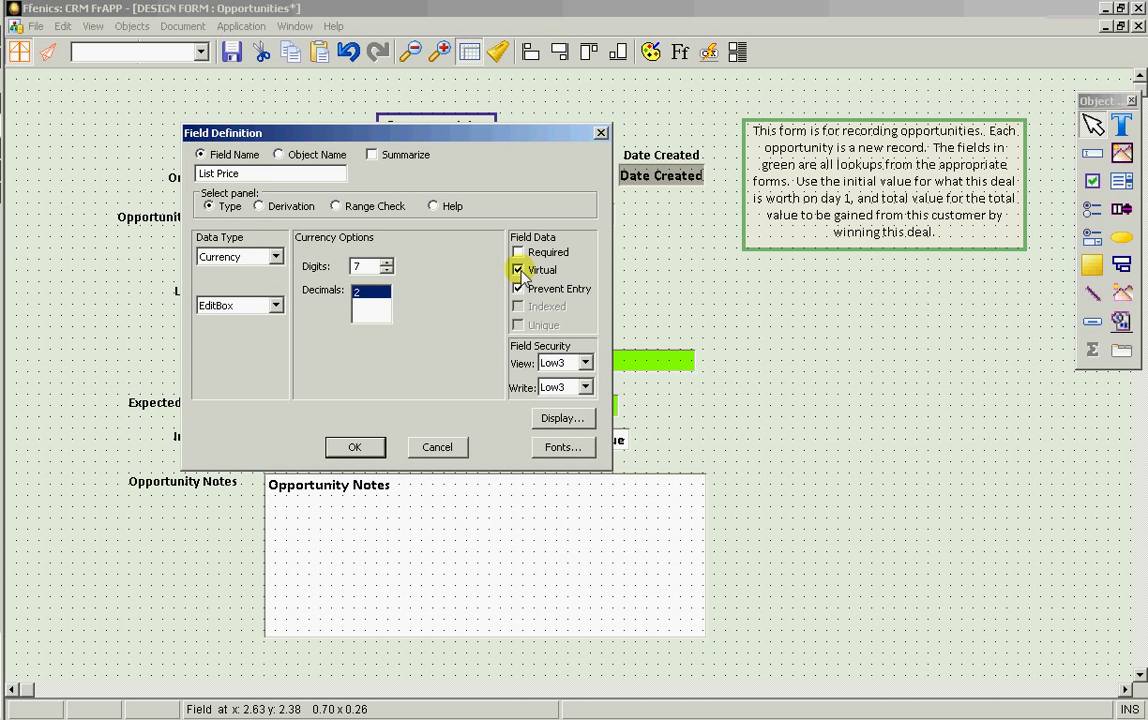
pyautogui.click(260, 206)
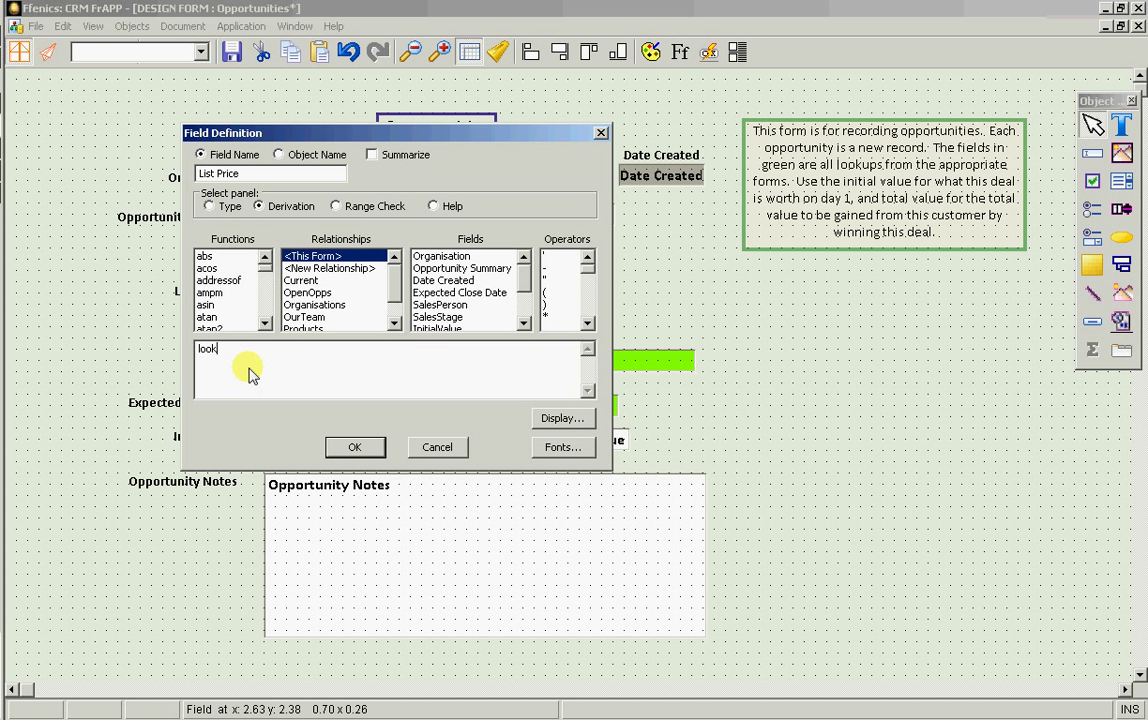
pyautogui.click(396, 312)
pyautogui.doubleClick(312, 305)
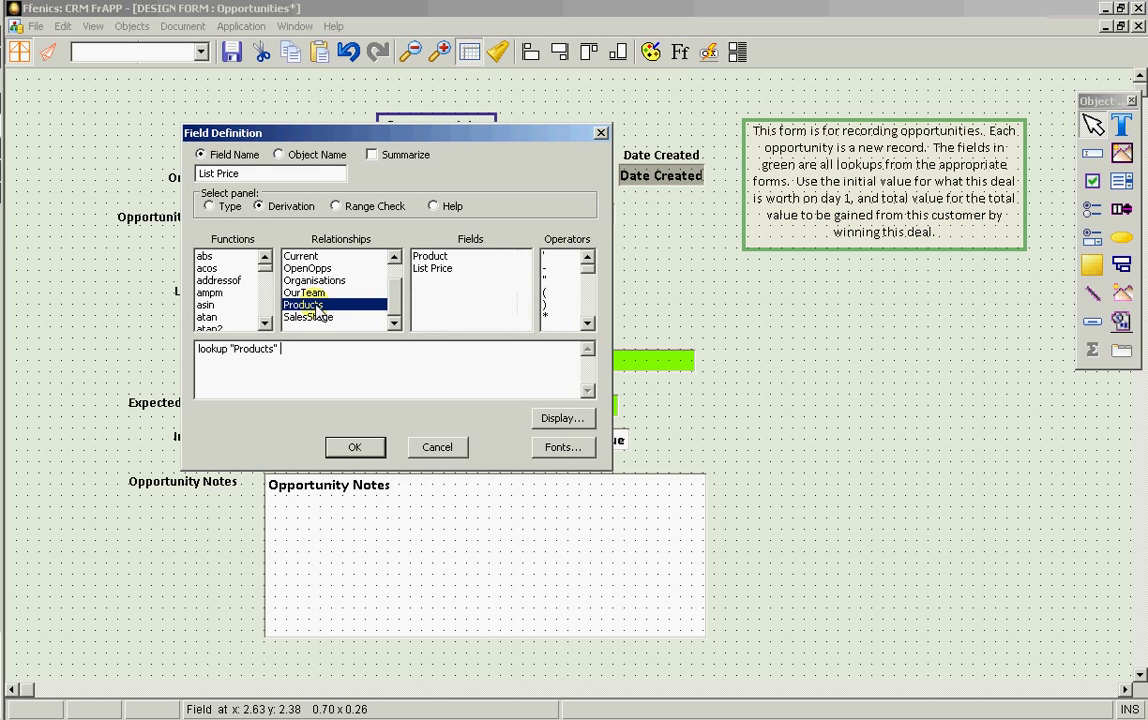
pyautogui.doubleClick(433, 268)
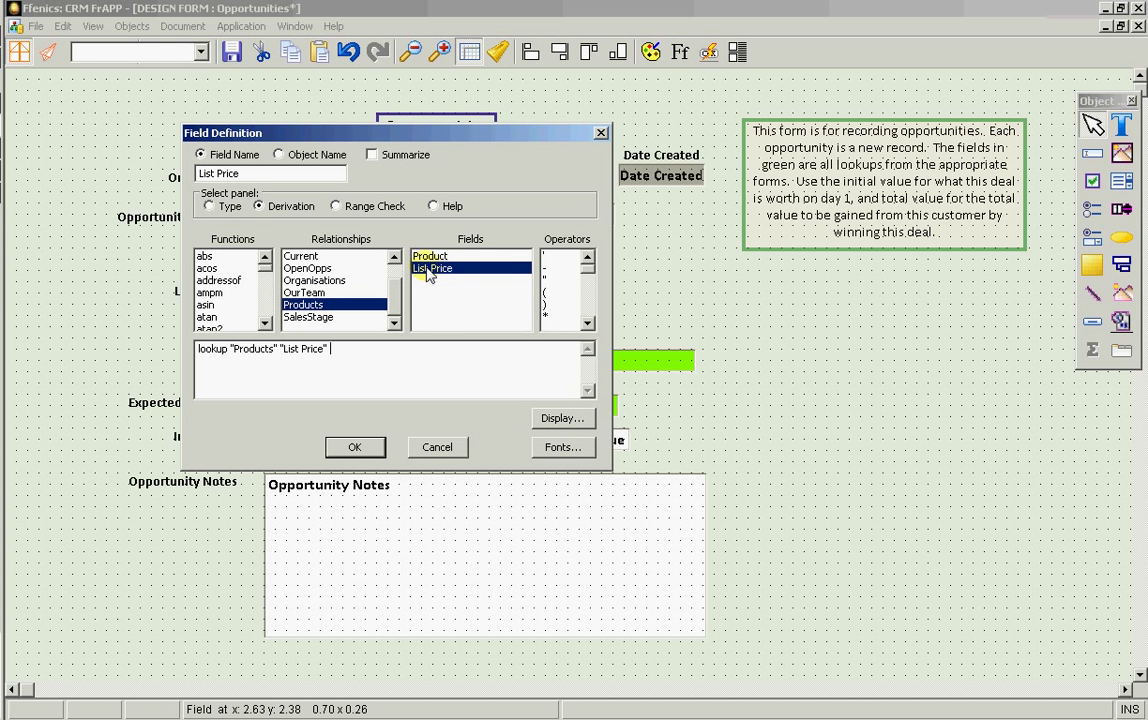
pyautogui.click(354, 448)
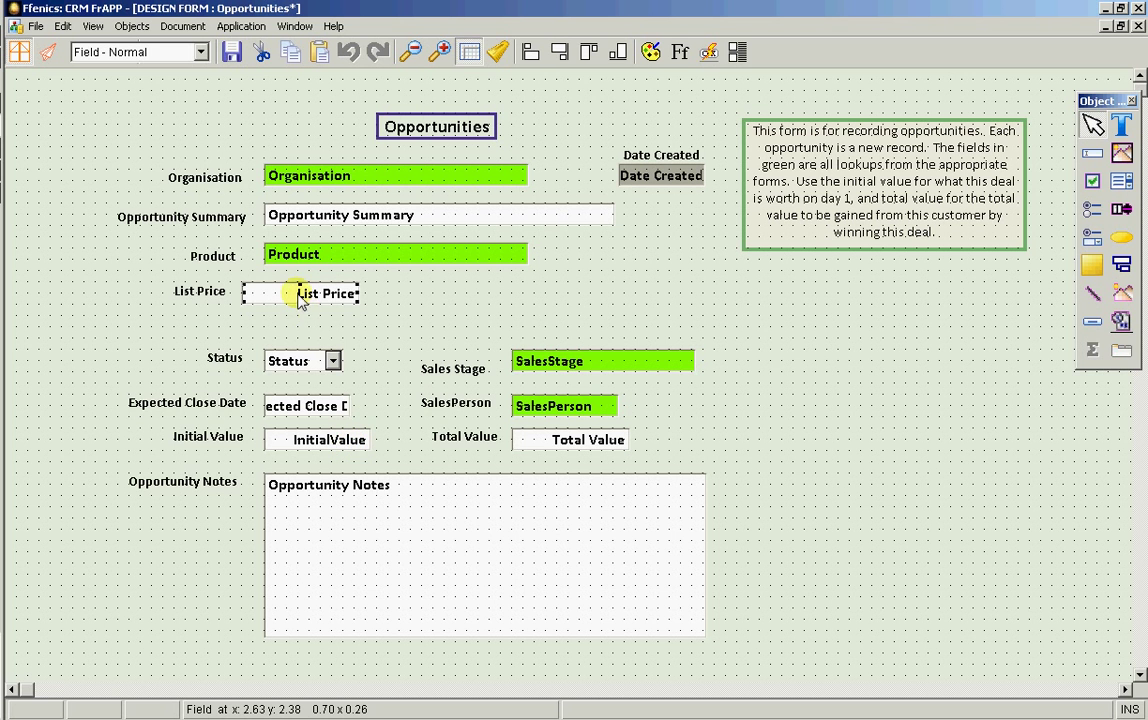
# Align the List Price field, save the design and open the form for entry
pyautogui.moveTo(297, 290); pyautogui.dragTo(320, 302)
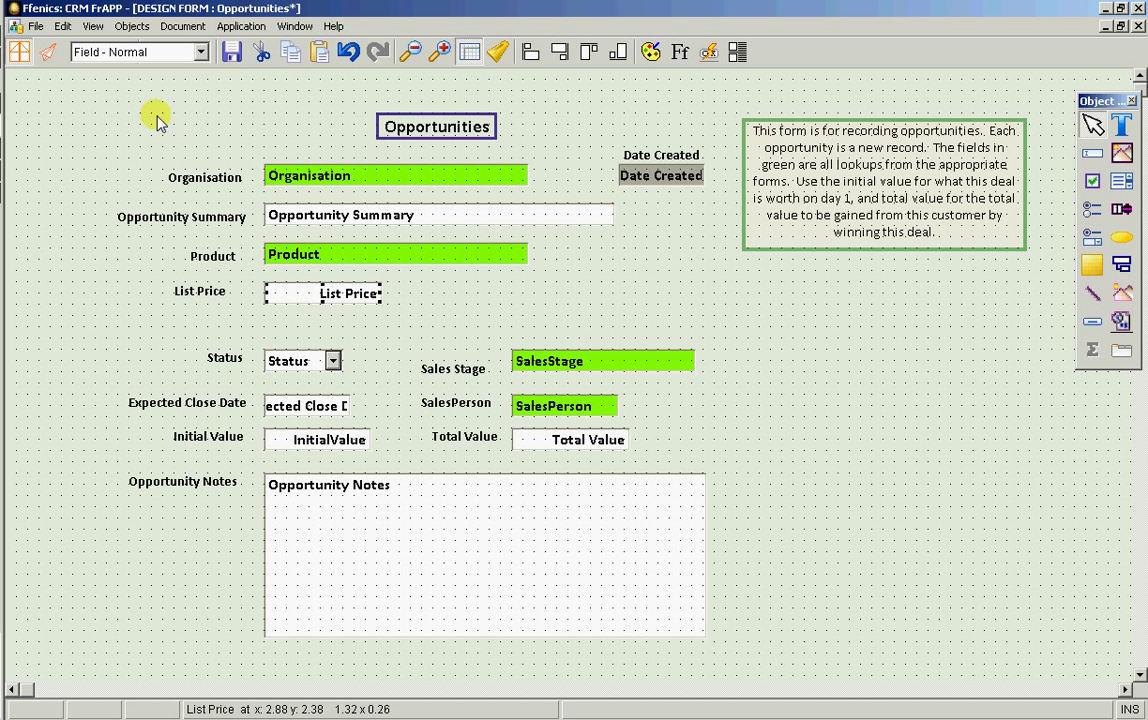
pyautogui.click(232, 57)
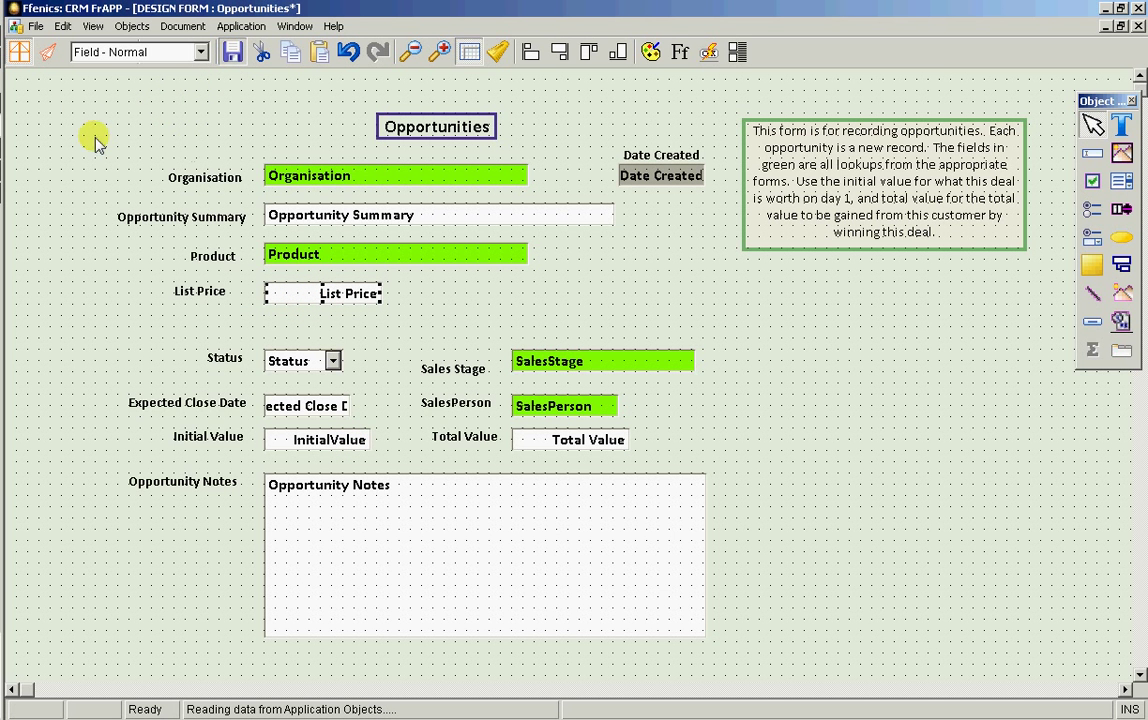
pyautogui.click(48, 52)
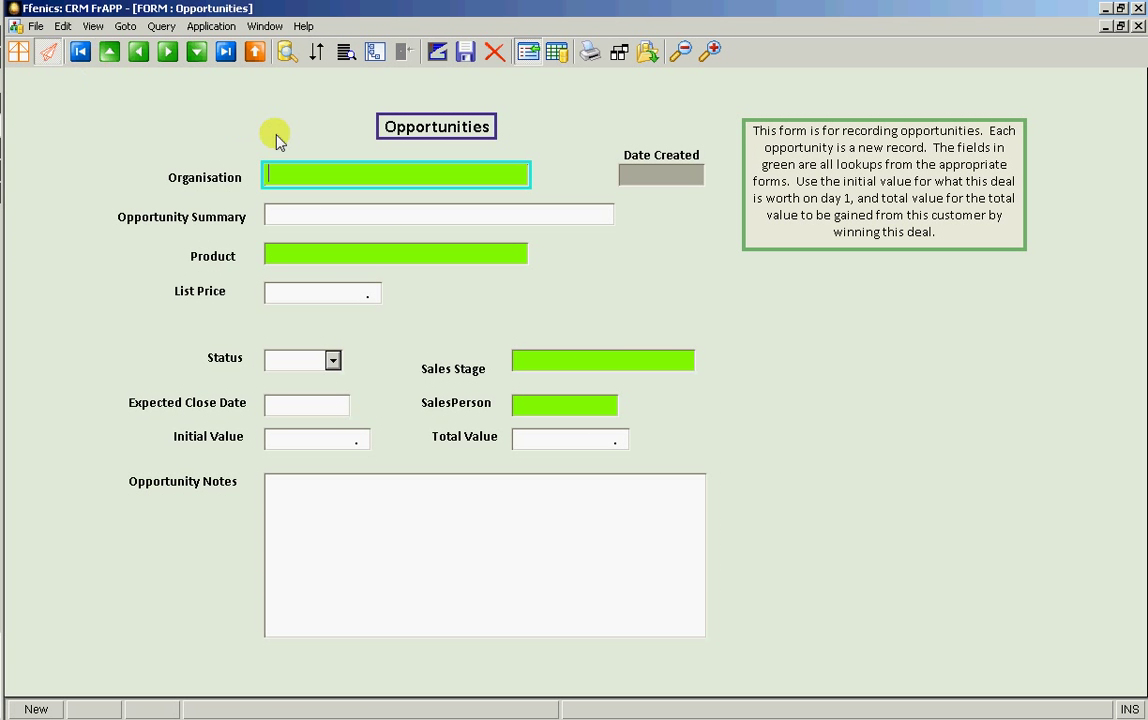
# Test with Savernake Companions Org. and Phone based Training per hour (List Price 125.00), then discard
pyautogui.click(345, 54)
pyautogui.click(70, 331)
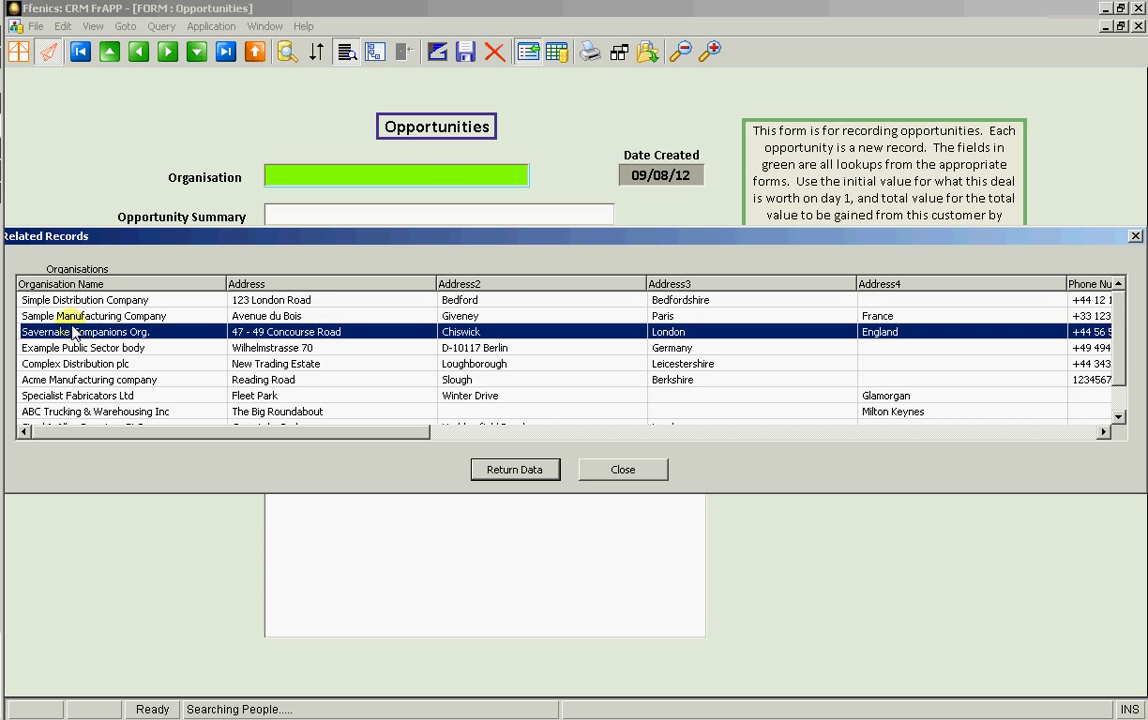
pyautogui.press('Return')
pyautogui.click(300, 217)
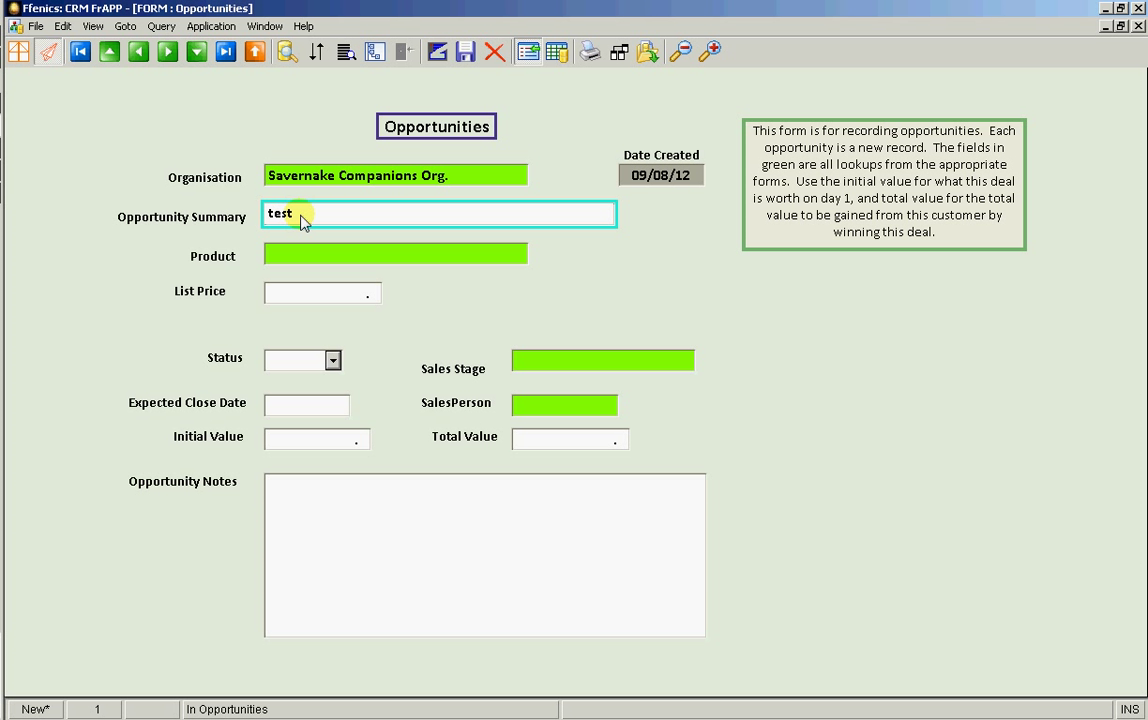
pyautogui.click(302, 256)
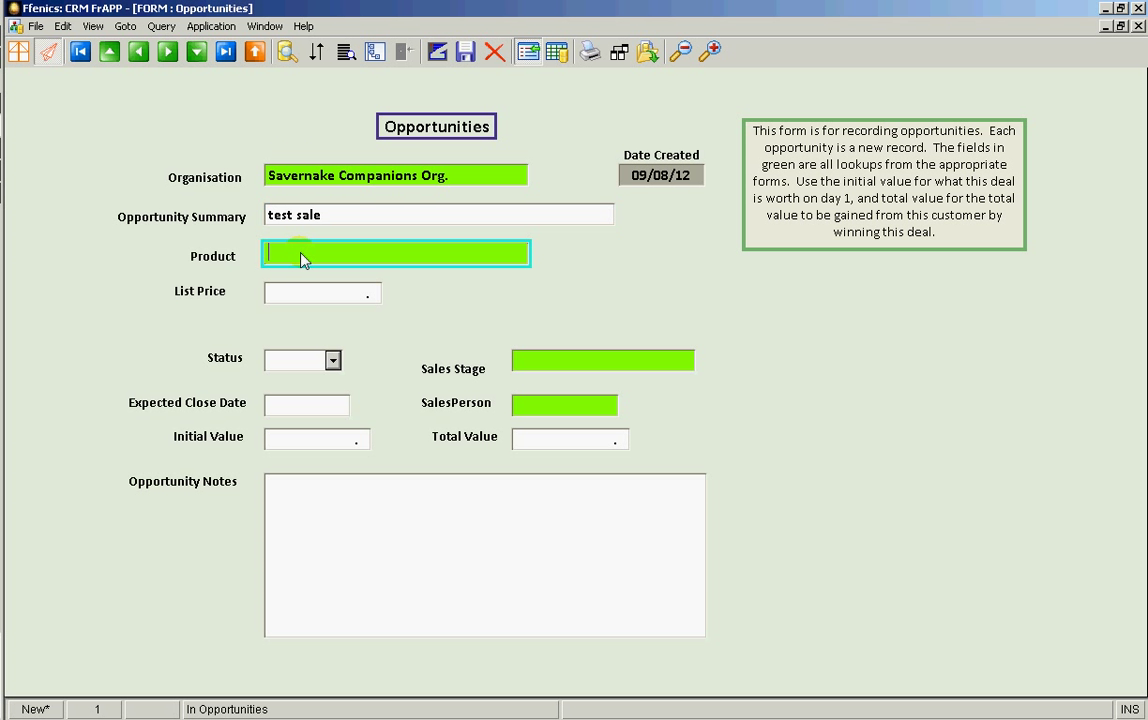
pyautogui.click(345, 53)
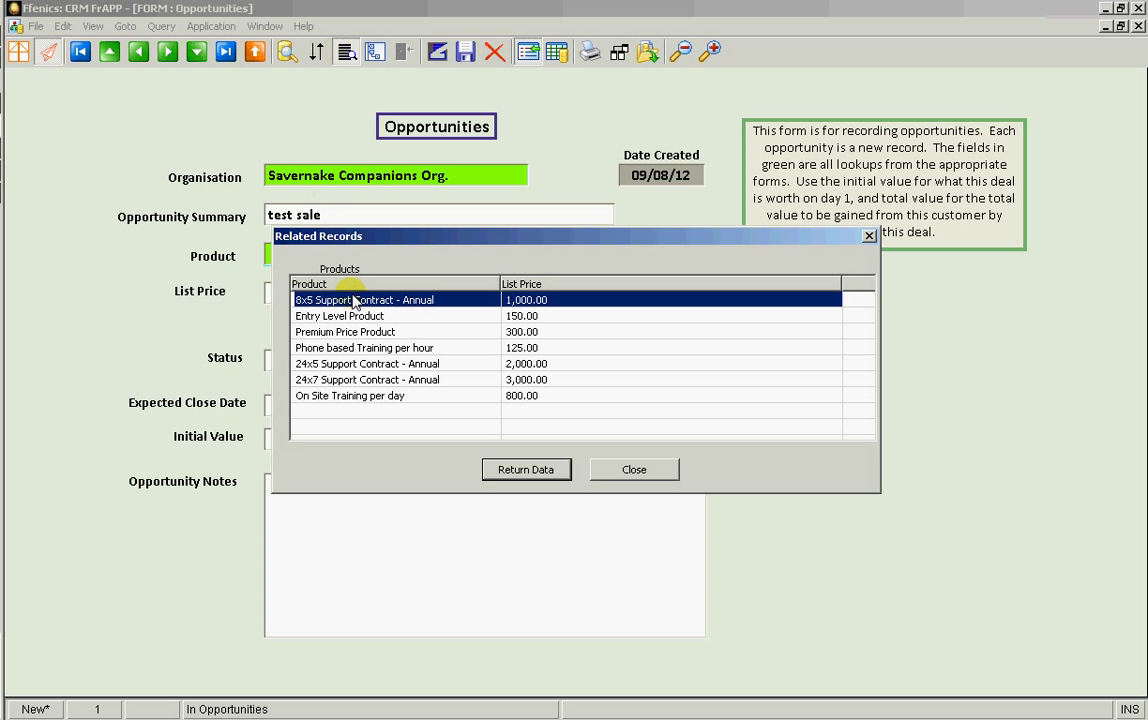
pyautogui.click(330, 349)
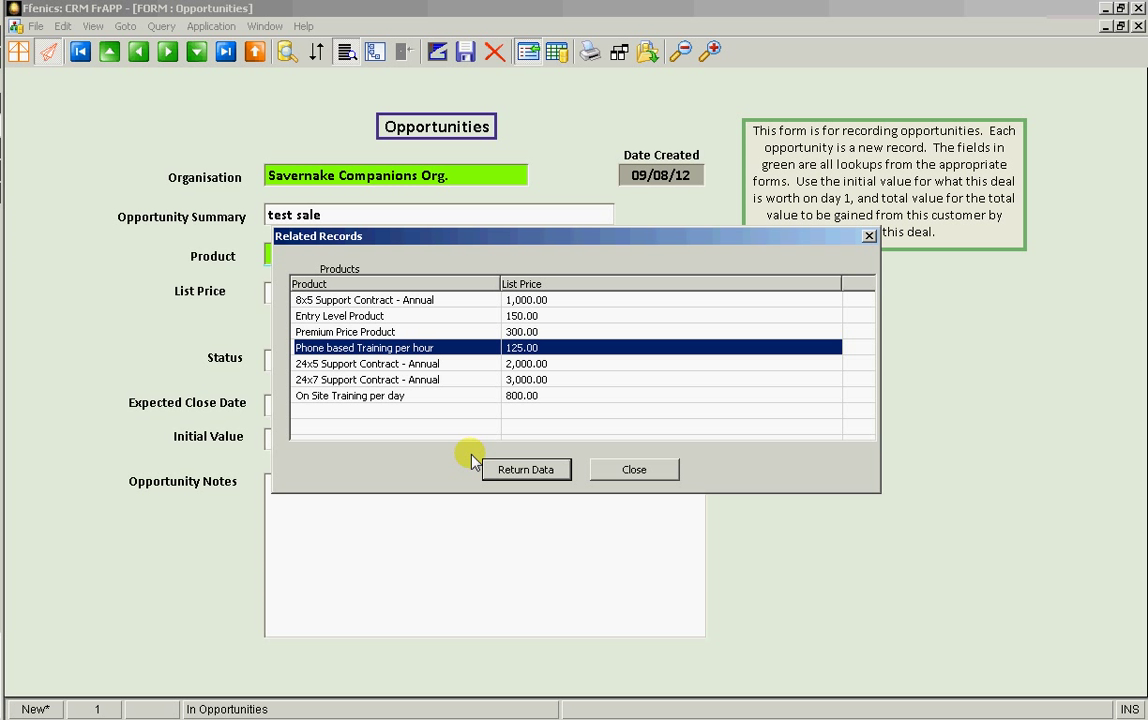
pyautogui.click(505, 472)
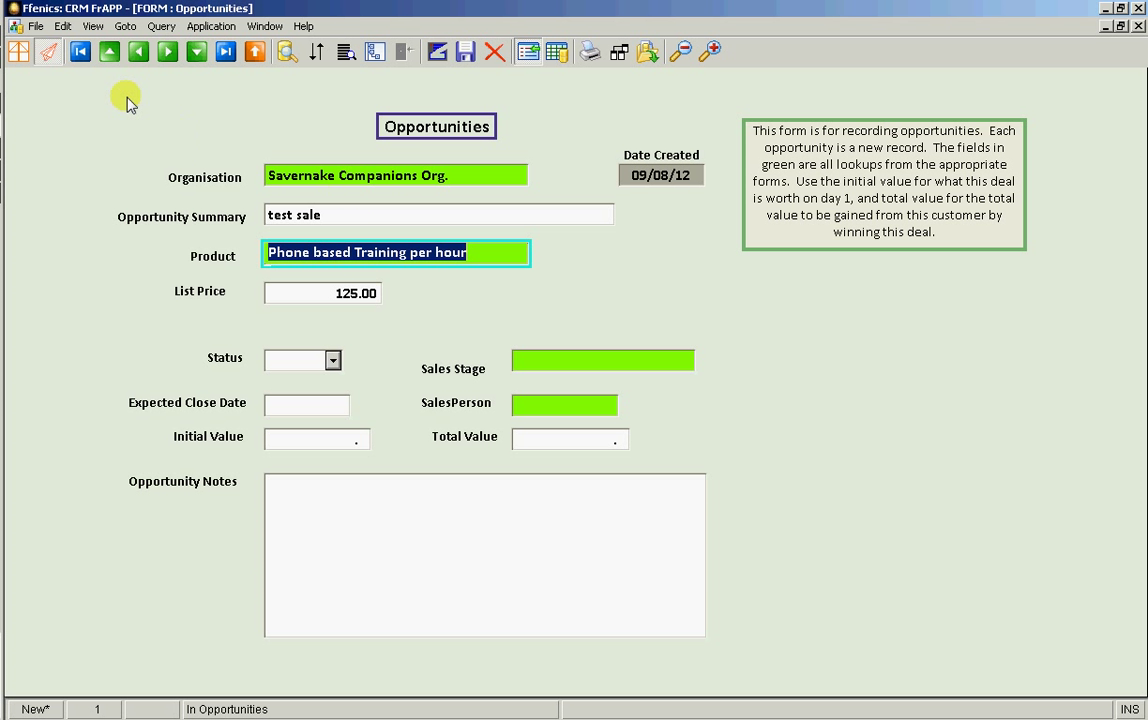
pyautogui.click(19, 55)
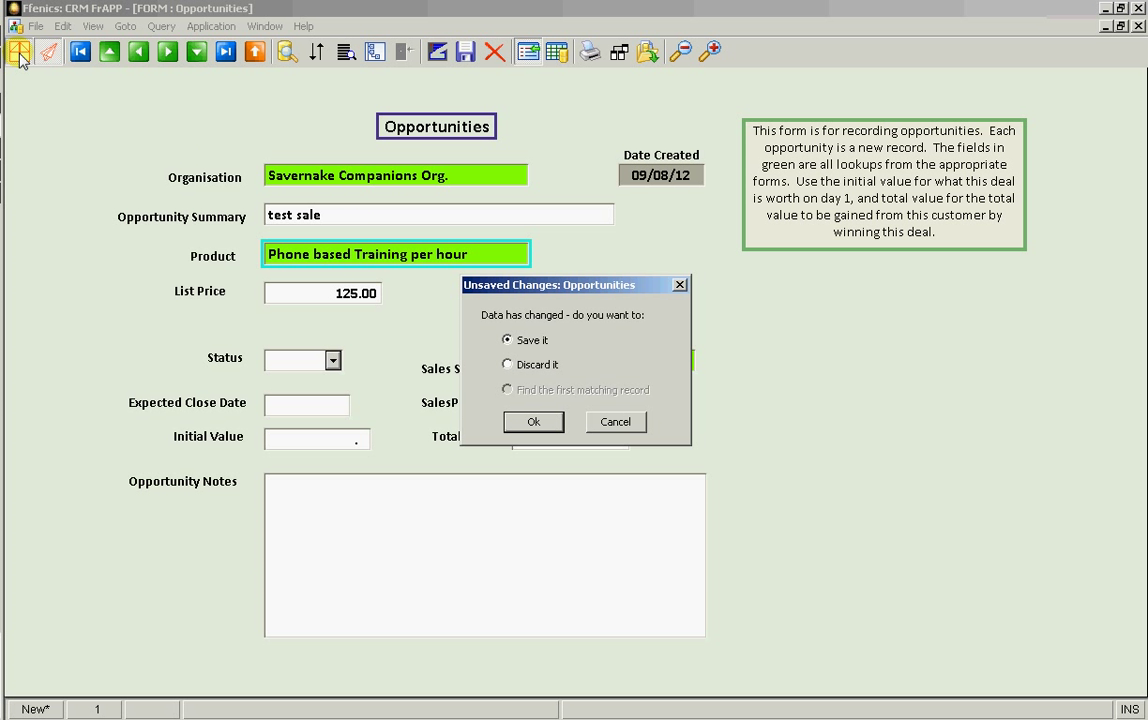
pyautogui.click(507, 364)
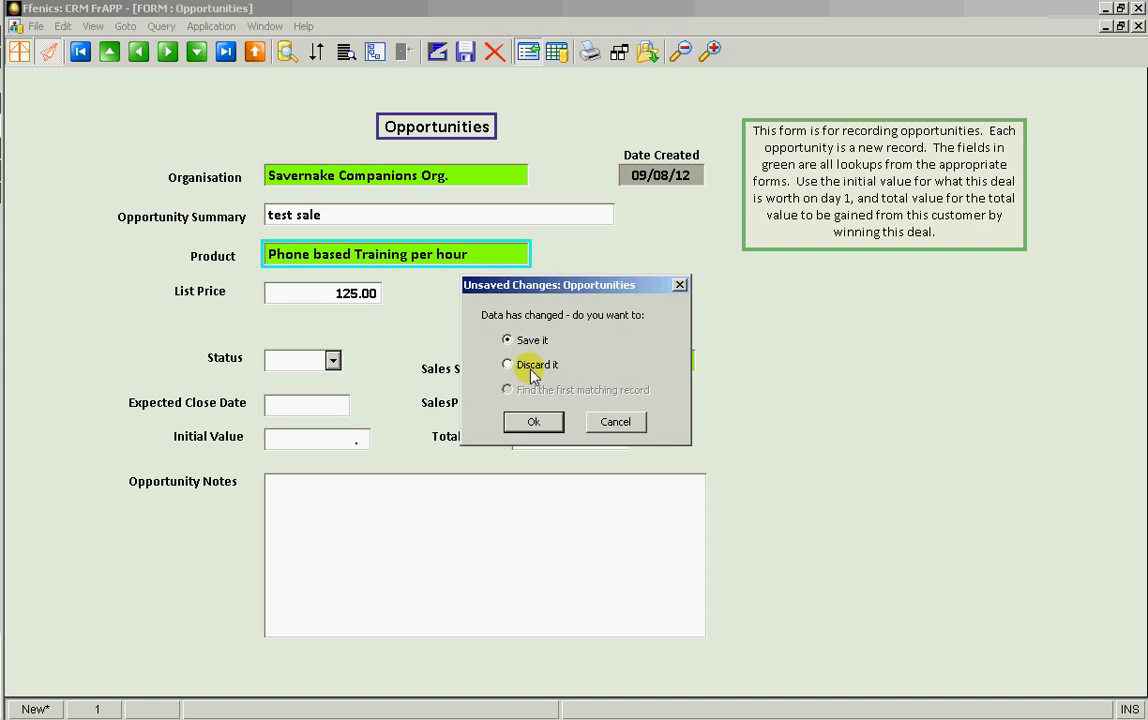
# Confirm the discard, then add a Quantity label and Number-type Quantity field below List Price
pyautogui.click(533, 421)
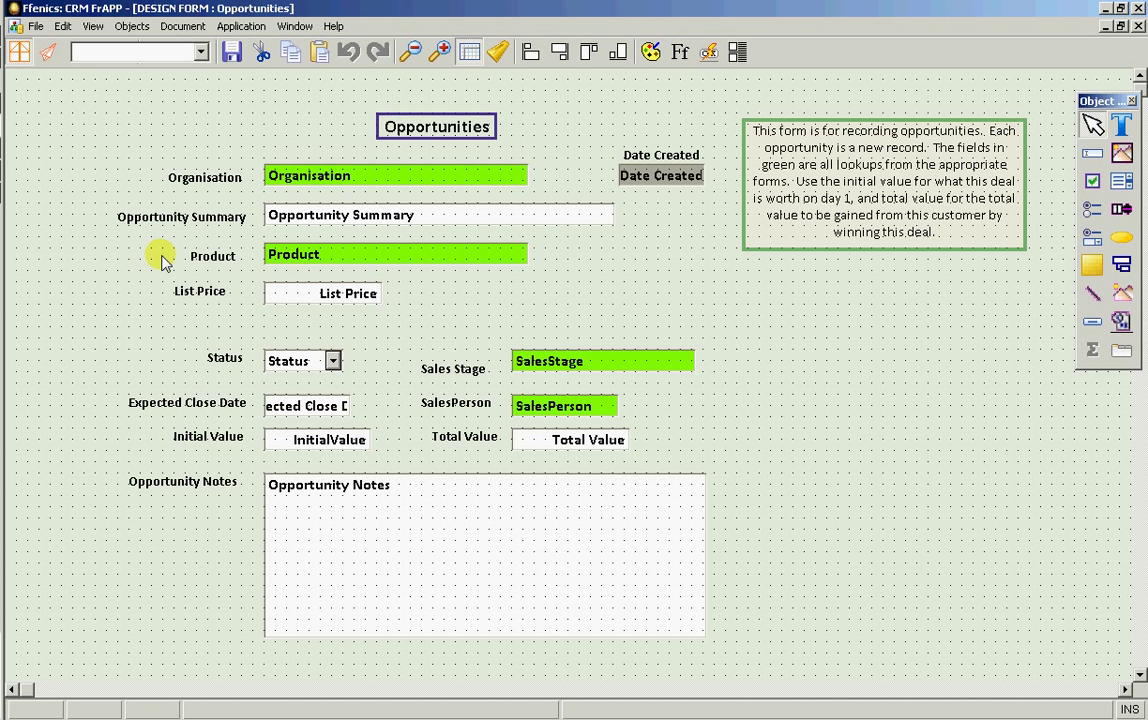
pyautogui.click(1120, 125)
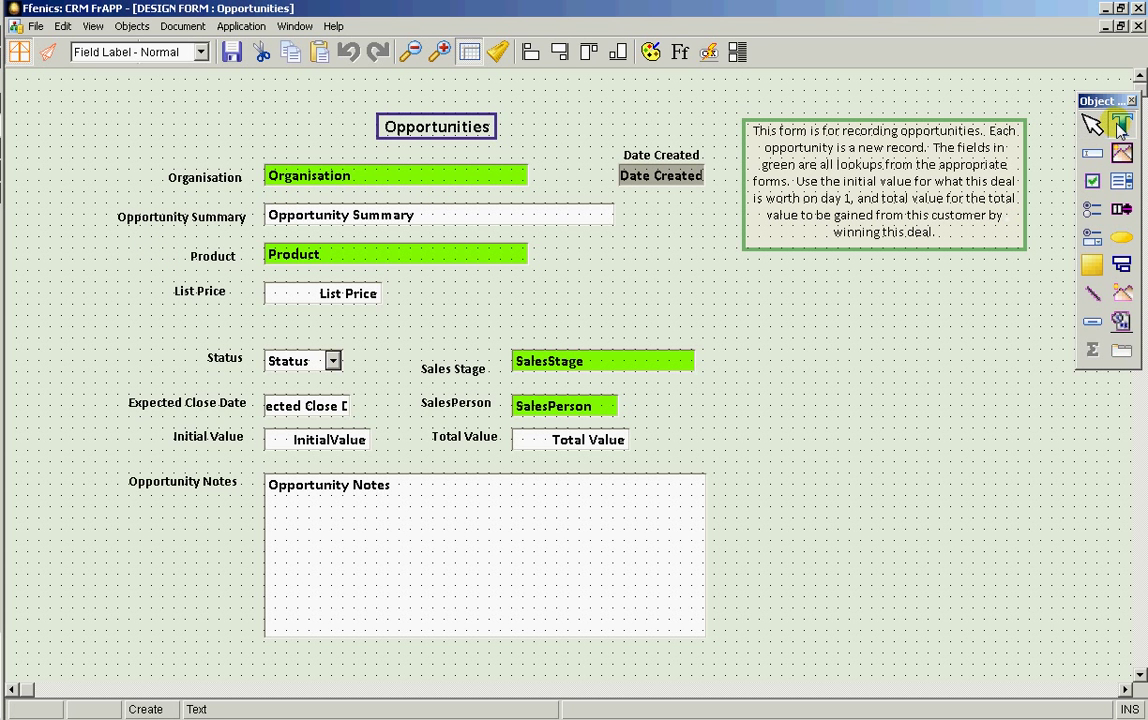
pyautogui.click(173, 320)
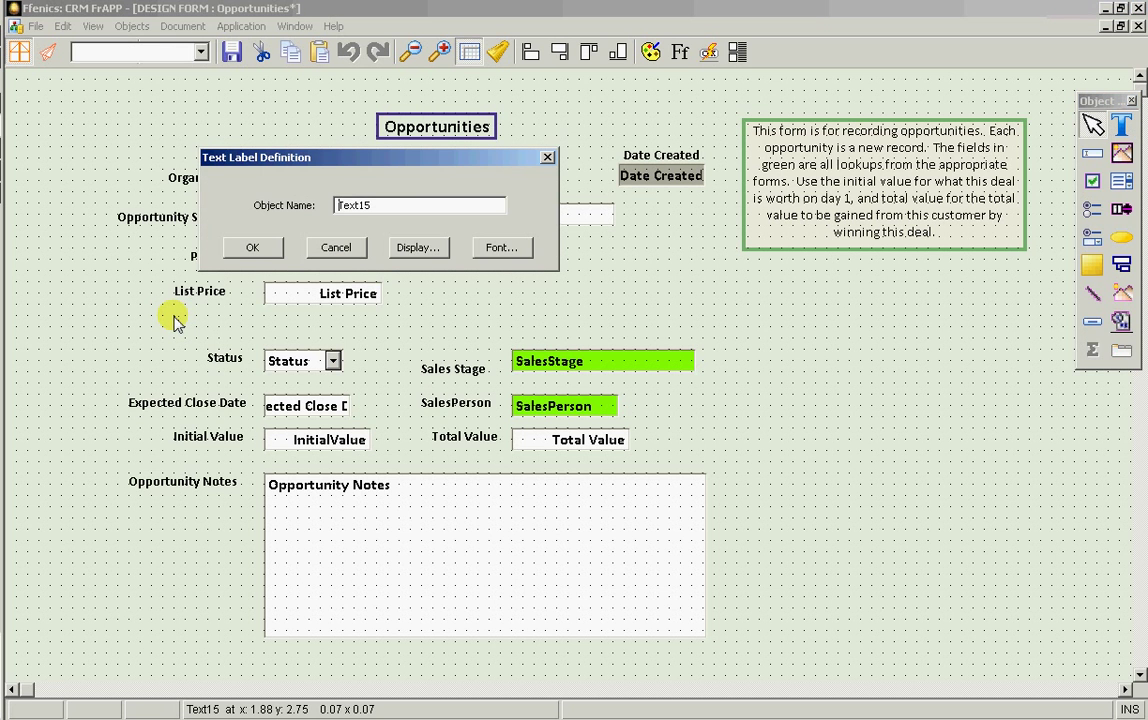
pyautogui.press('Return')
pyautogui.write('Quantity')
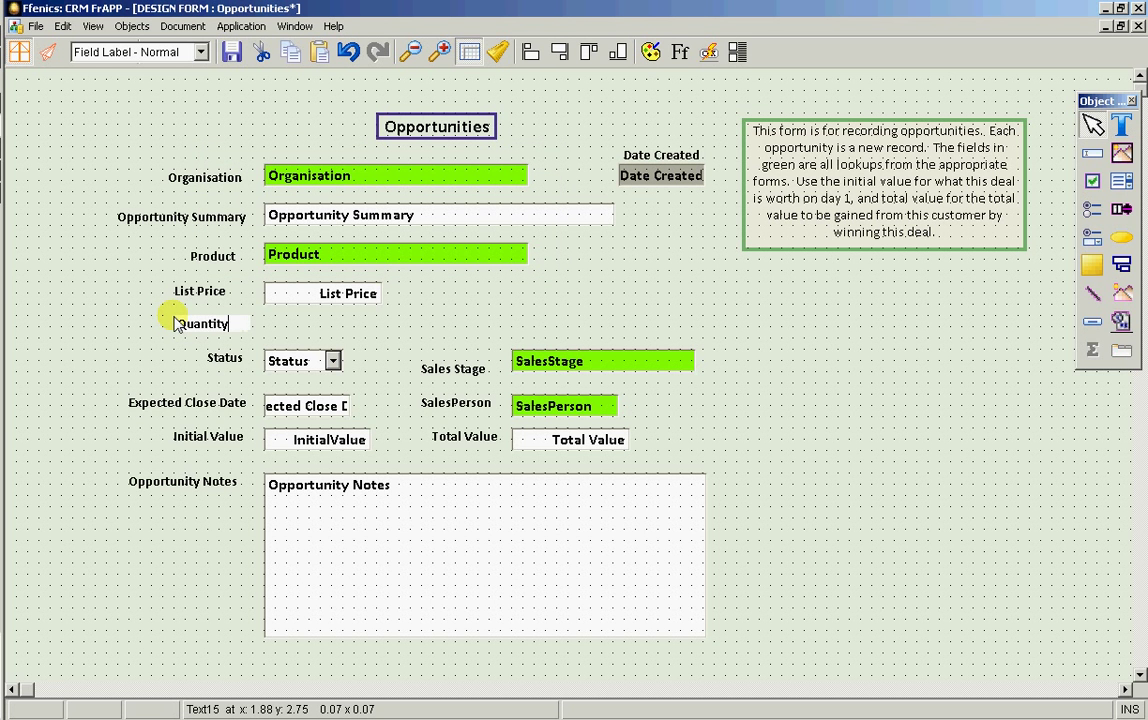
pyautogui.press('Return')
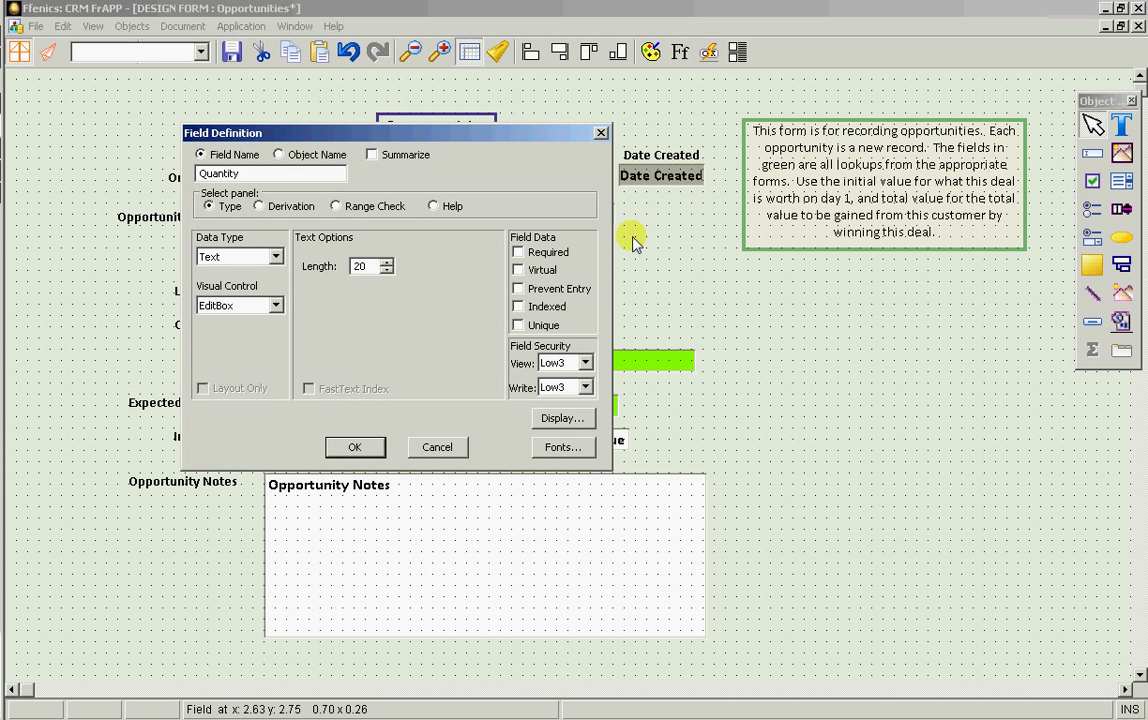
pyautogui.click(258, 256)
pyautogui.click(242, 300)
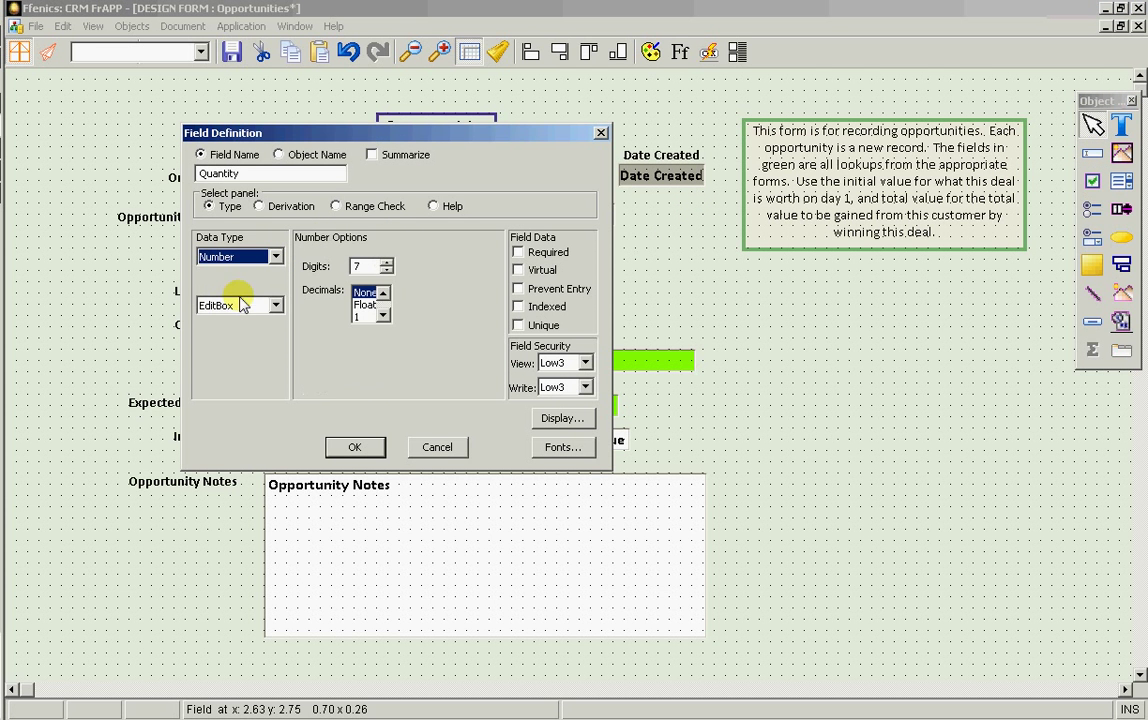
pyautogui.click(345, 450)
# Add a Total List Price label beside the Quantity field
pyautogui.click(1121, 127)
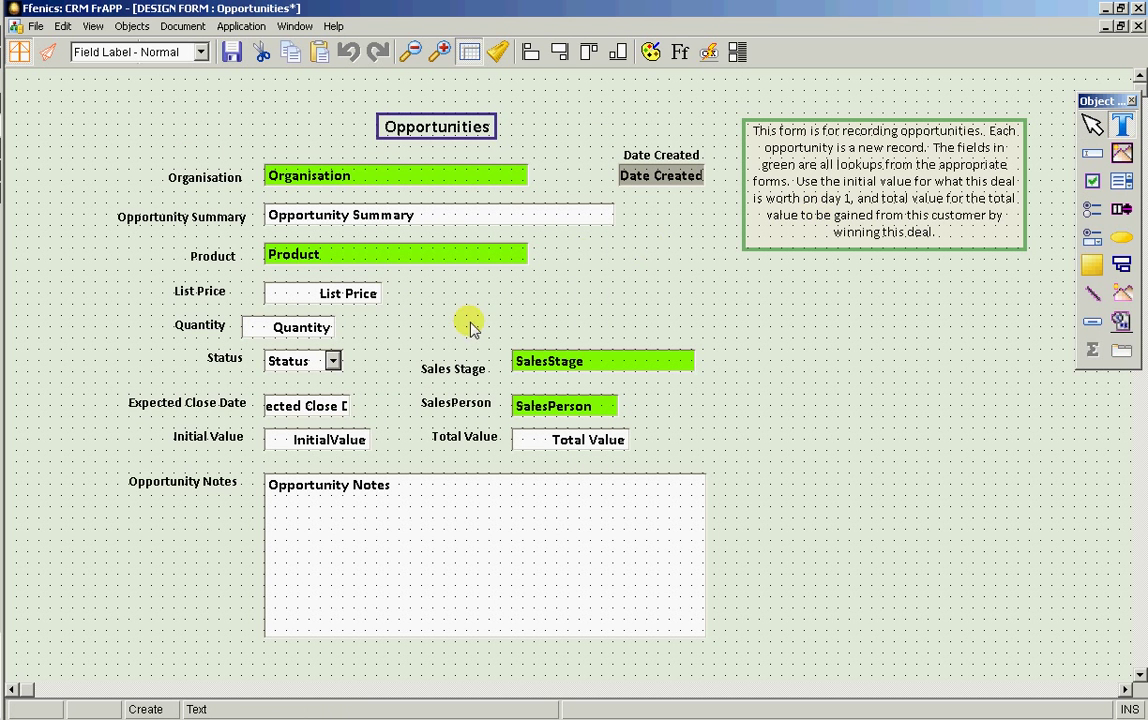
pyautogui.click(380, 318)
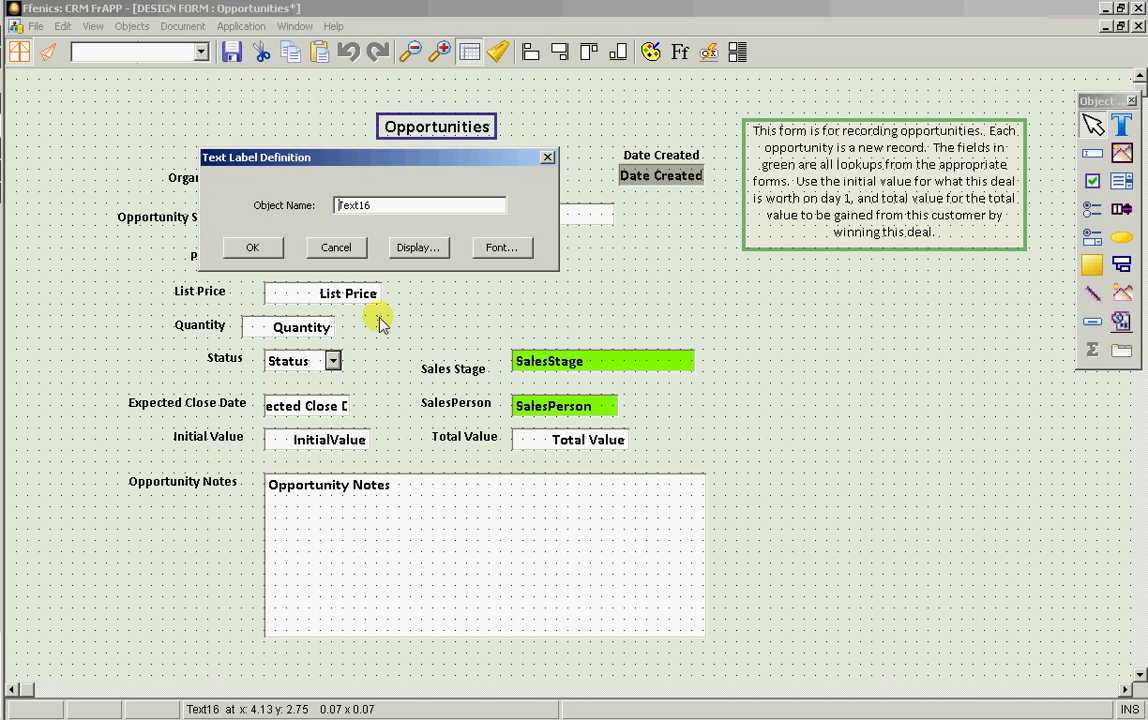
pyautogui.press('Return')
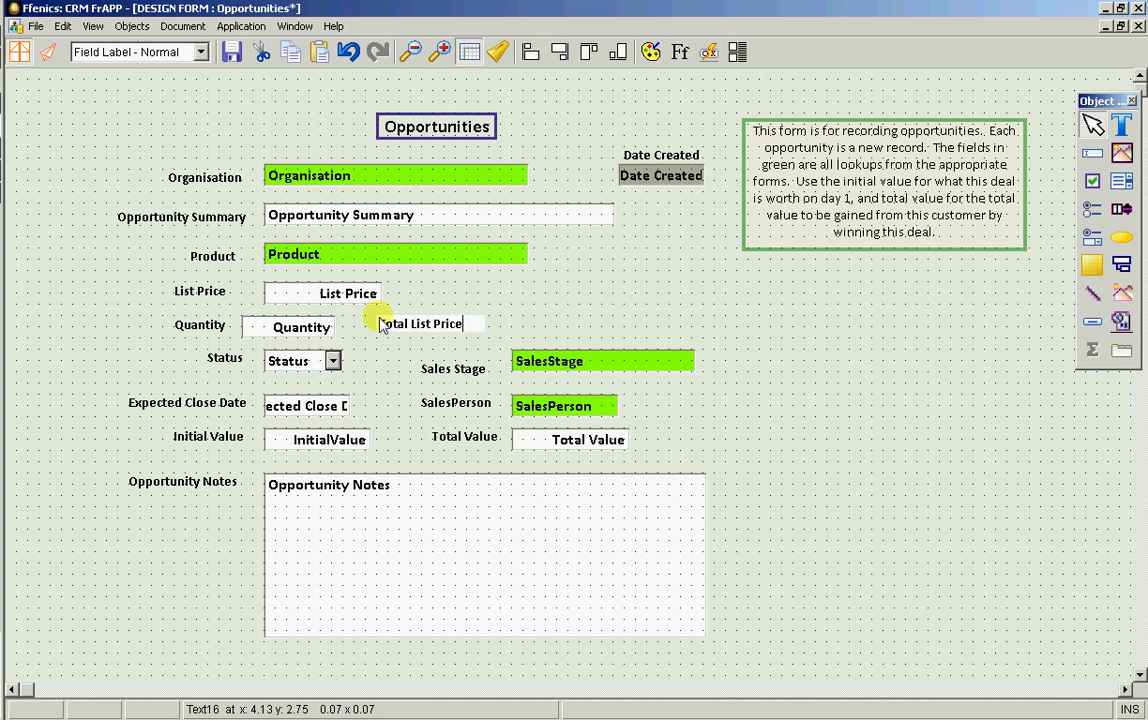
# Create a virtual Currency Total List Price field derived as Quantity * List Price
pyautogui.click(1092, 153)
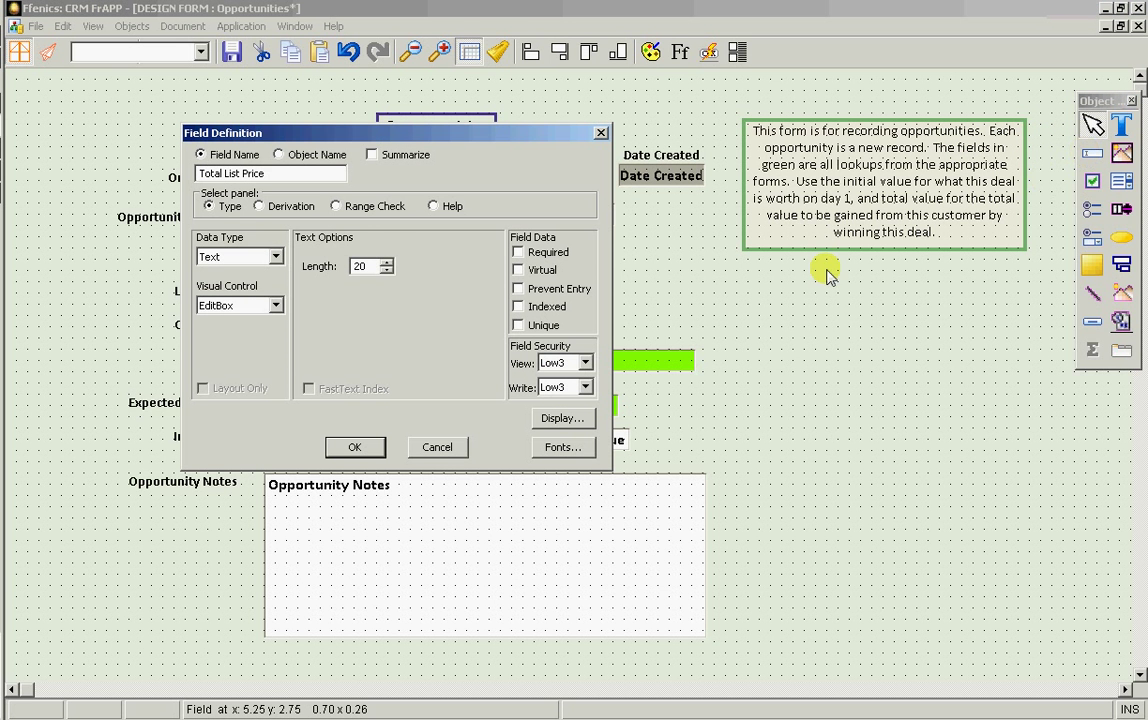
pyautogui.click(275, 256)
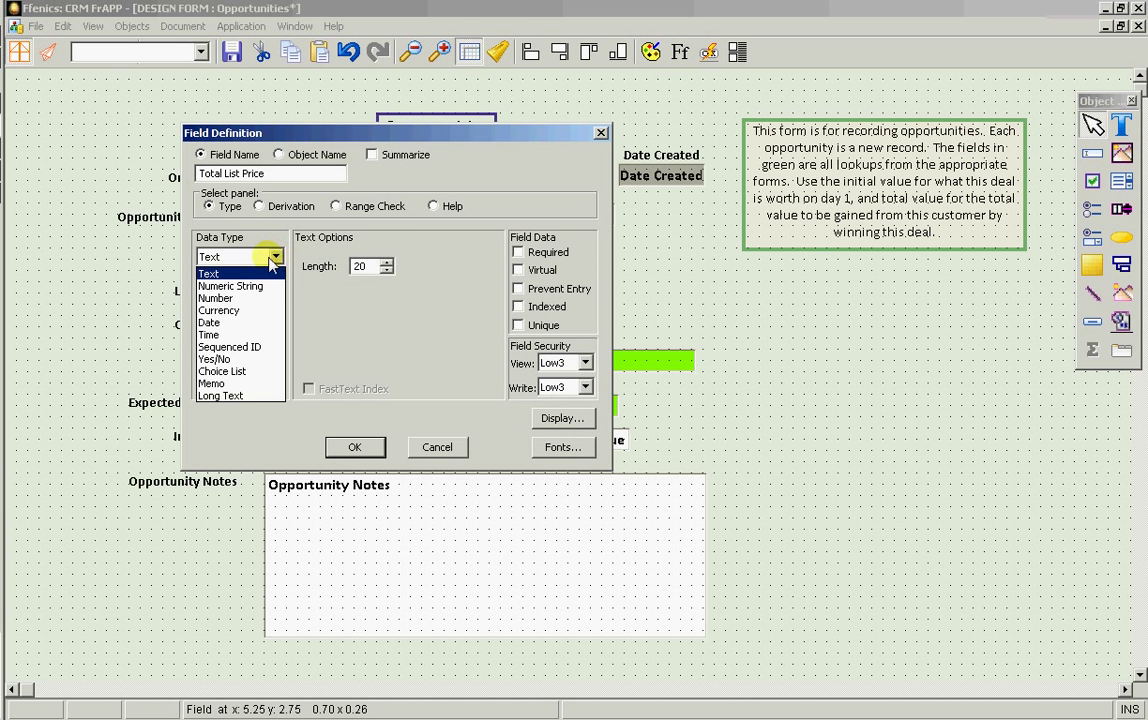
pyautogui.click(258, 320)
pyautogui.click(518, 270)
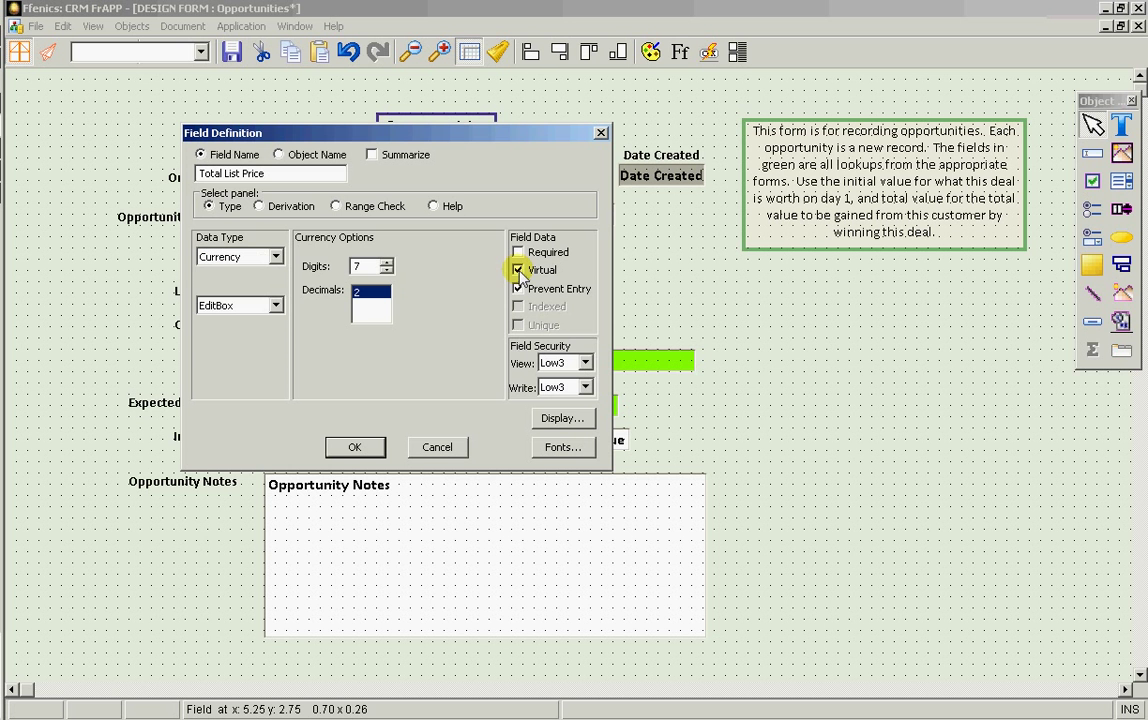
pyautogui.click(259, 207)
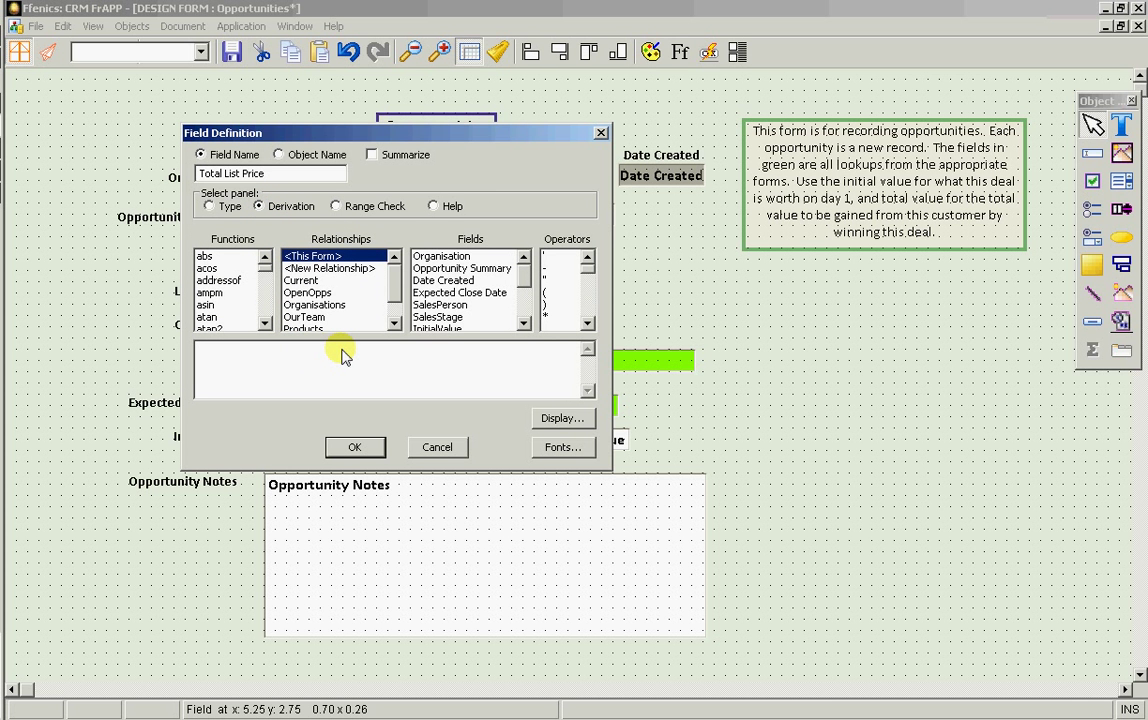
pyautogui.moveTo(521, 277); pyautogui.dragTo(520, 307)
pyautogui.click(440, 318)
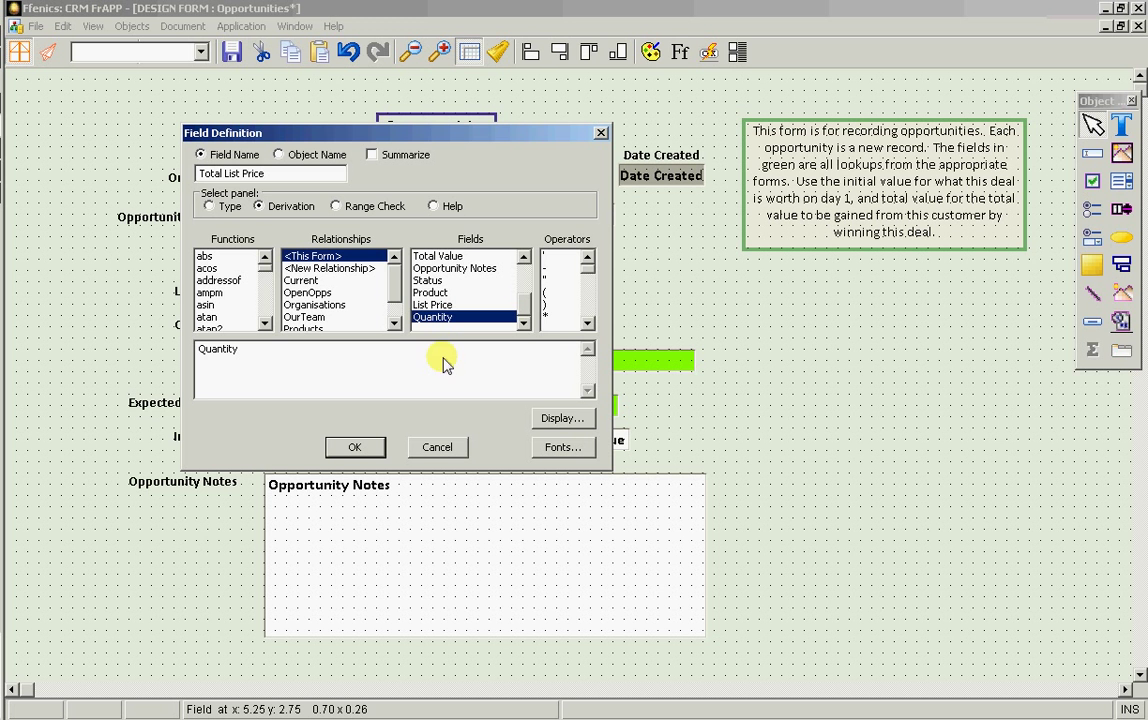
pyautogui.click(547, 316)
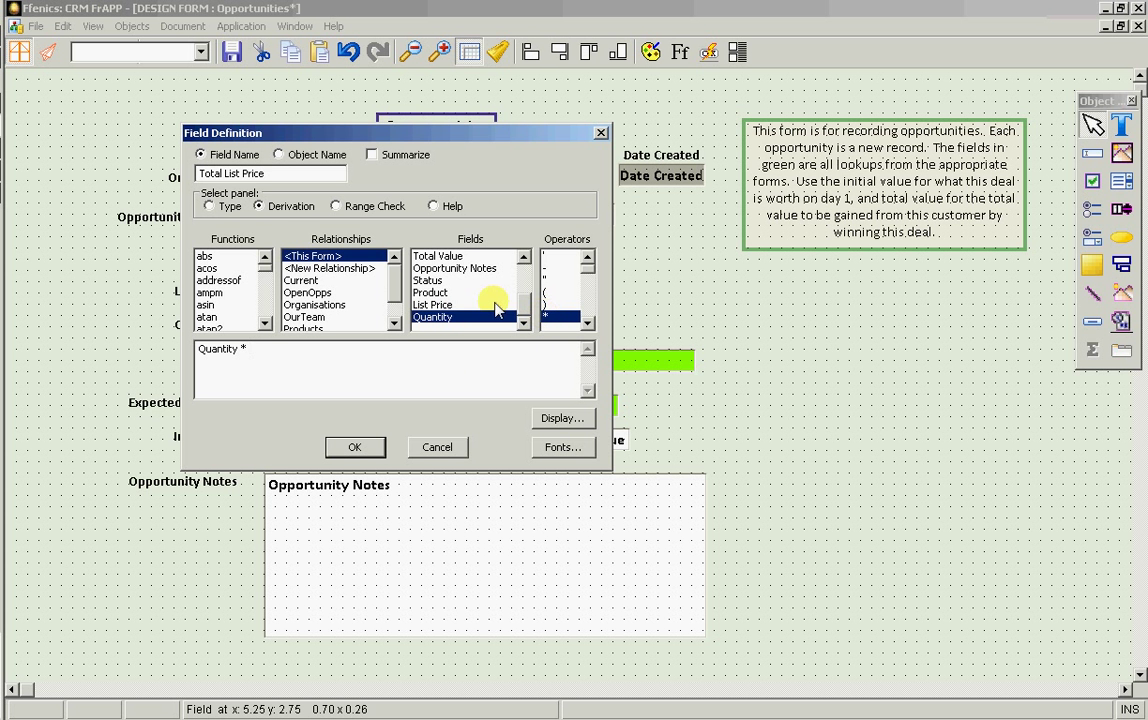
pyautogui.doubleClick(443, 308)
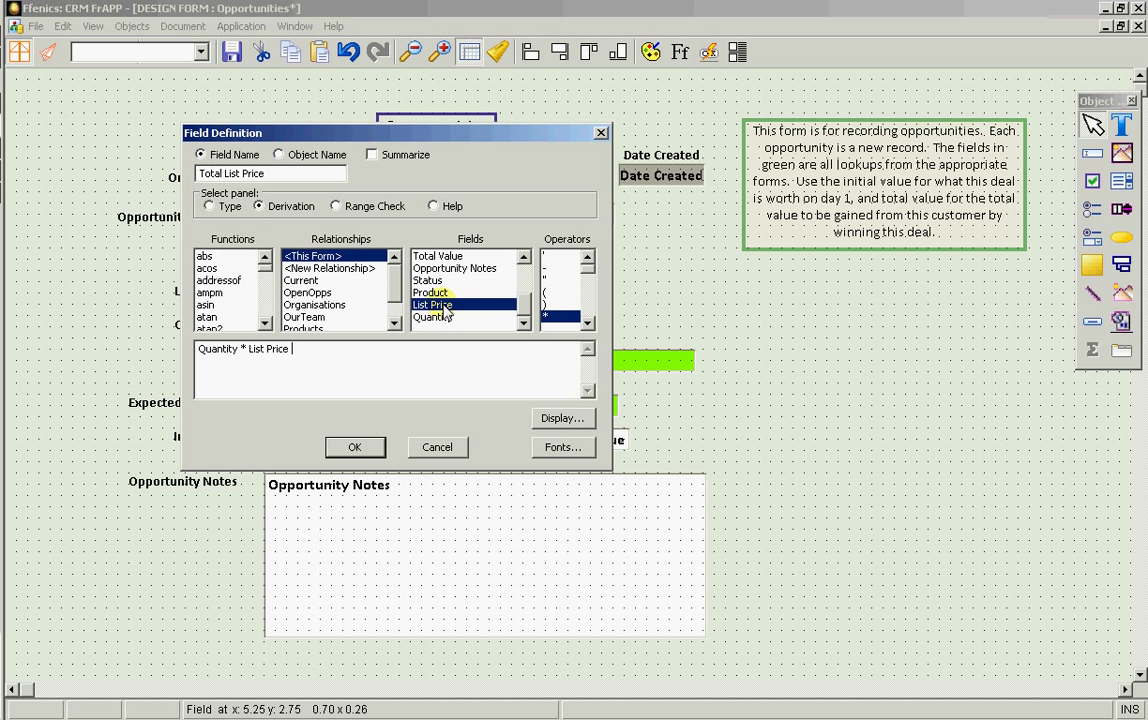
pyautogui.click(355, 447)
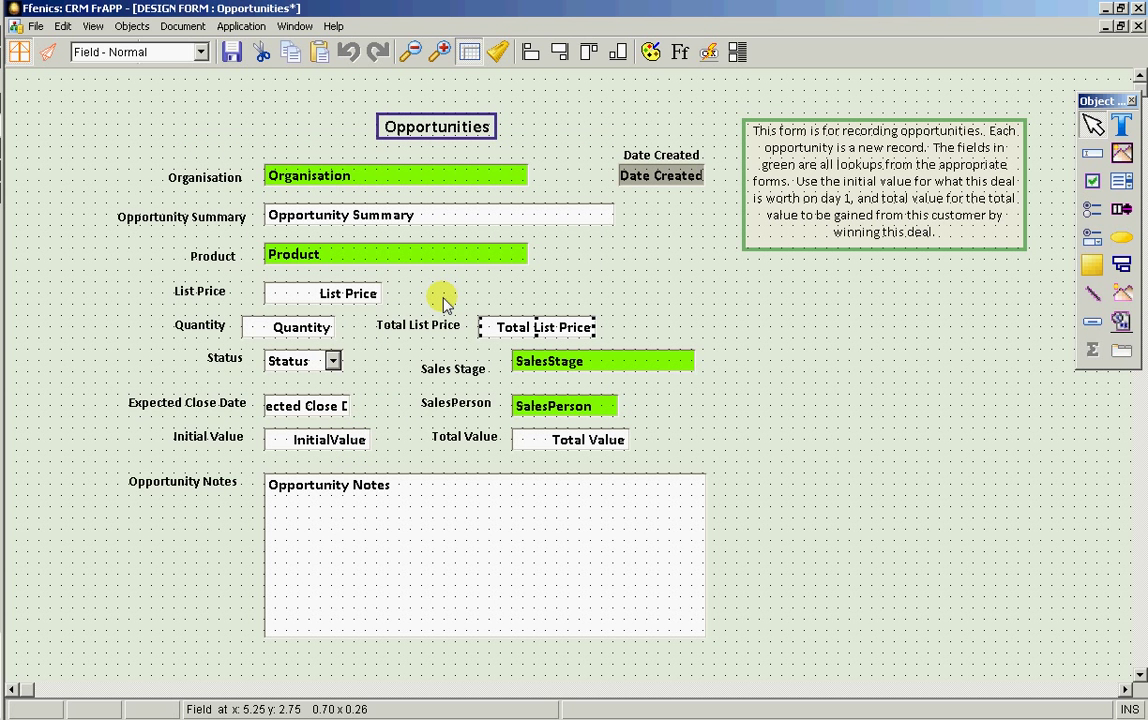
# Place a 'Discount' text label just right of the Initial Value field
pyautogui.moveTo(147, 427); pyautogui.dragTo(781, 329)
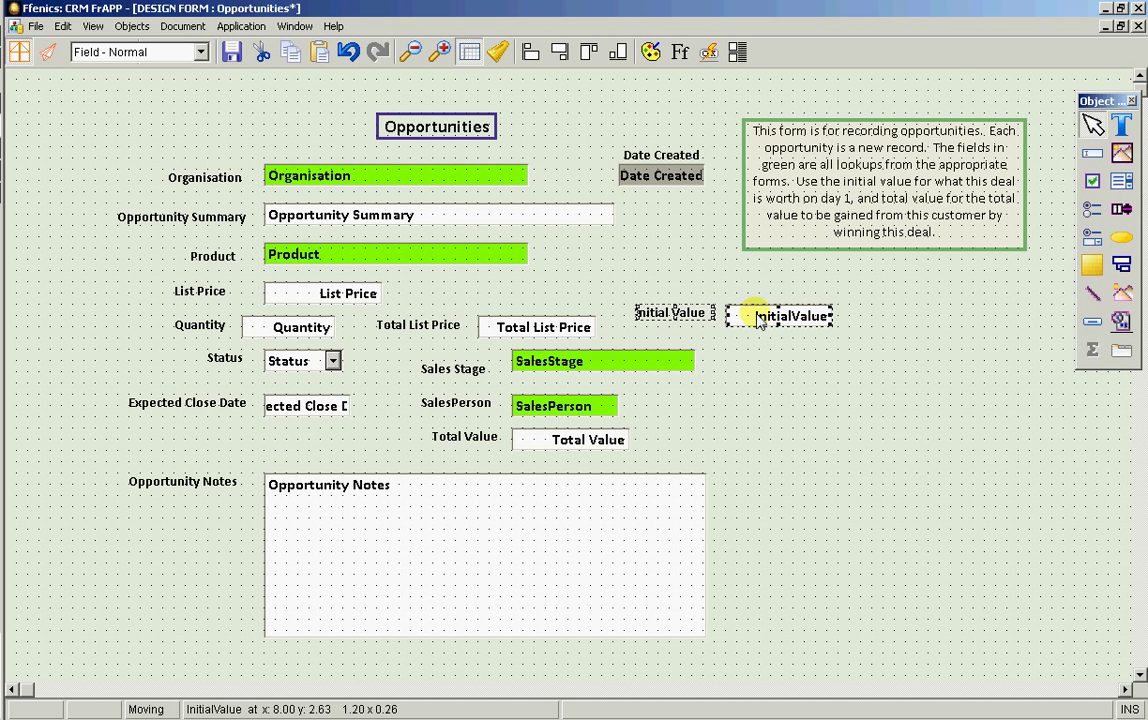
pyautogui.click(915, 302)
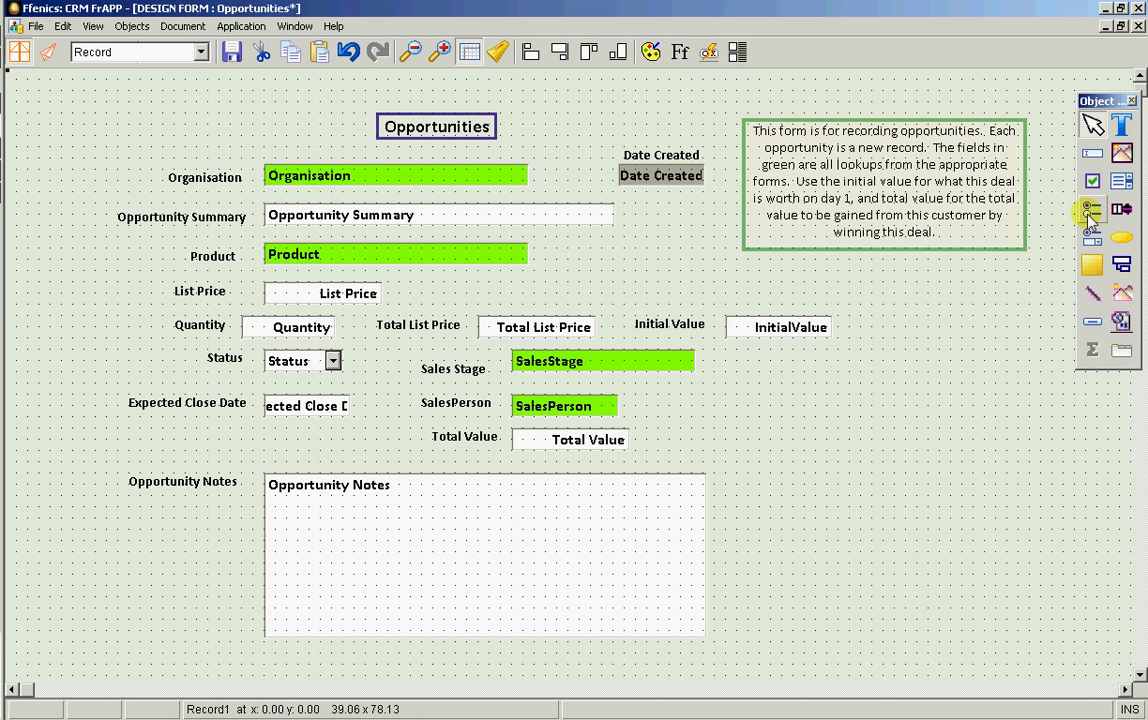
pyautogui.click(1121, 124)
pyautogui.click(861, 318)
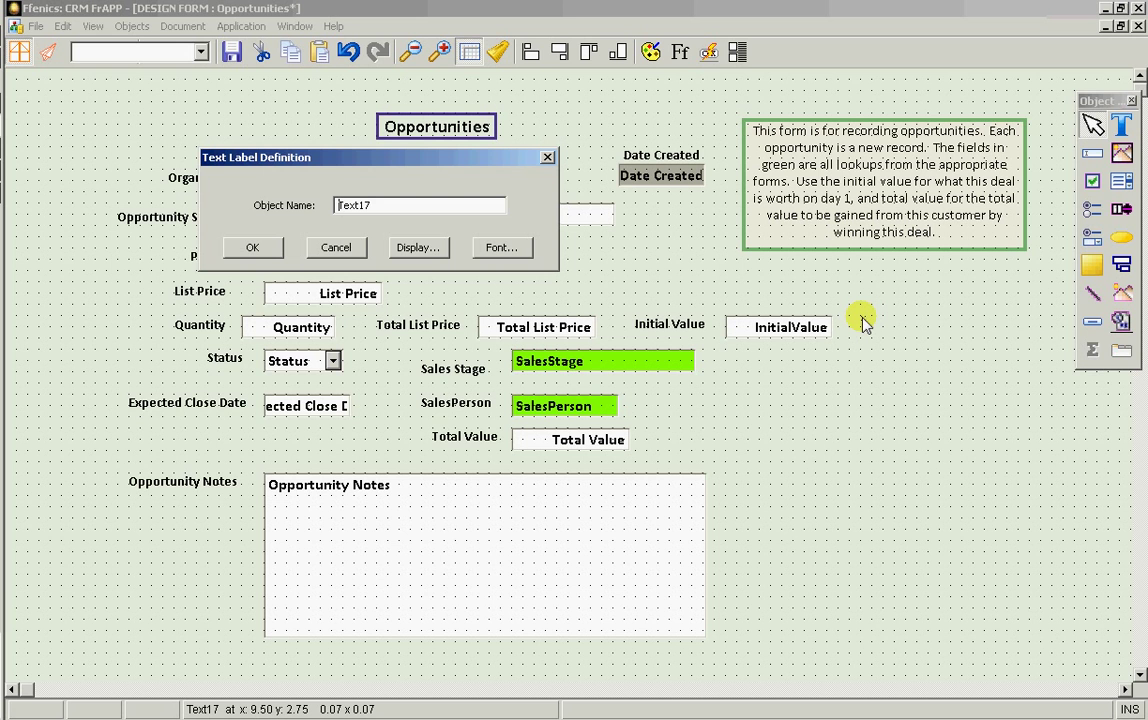
pyautogui.press('Return')
pyautogui.write('Discount')
pyautogui.press('Return')
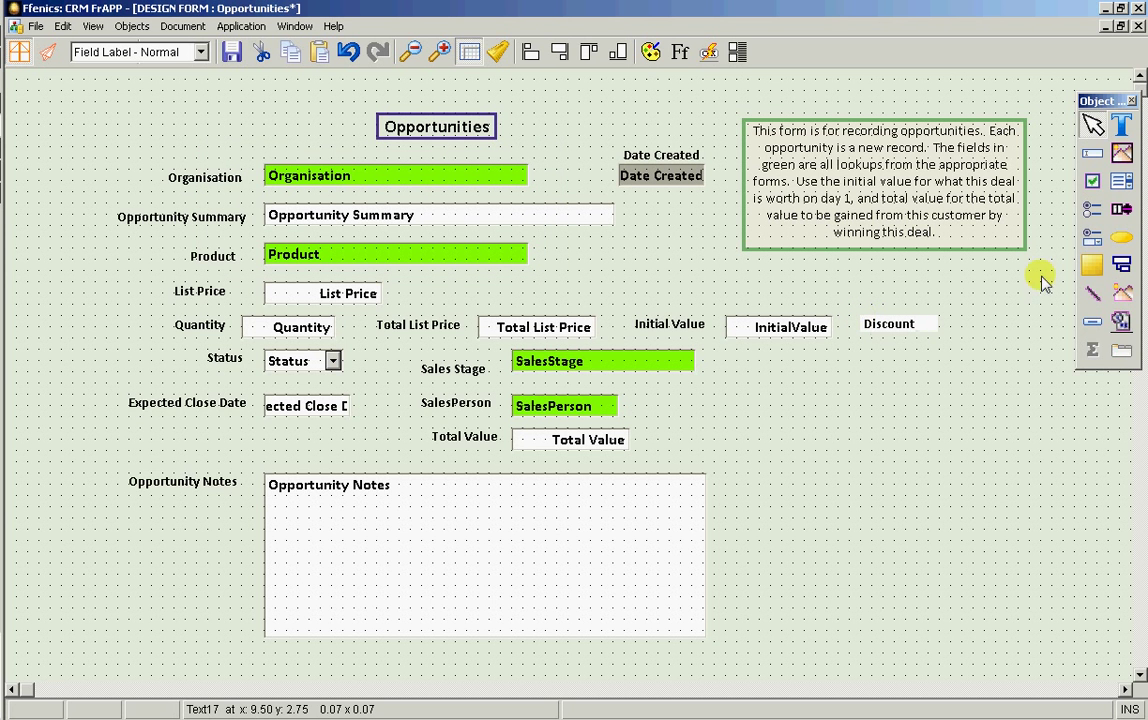
# Draw a new virtual Currency field beside the Discount label
pyautogui.click(1092, 153)
pyautogui.moveTo(930, 318); pyautogui.dragTo(988, 336)
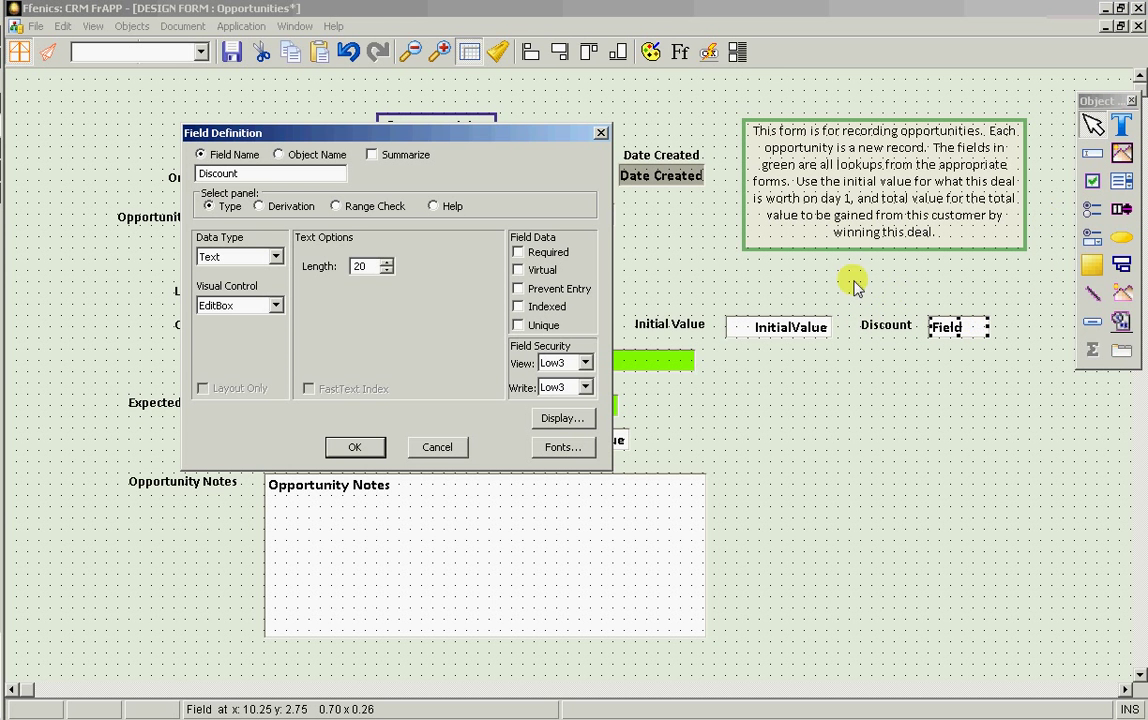
pyautogui.click(275, 257)
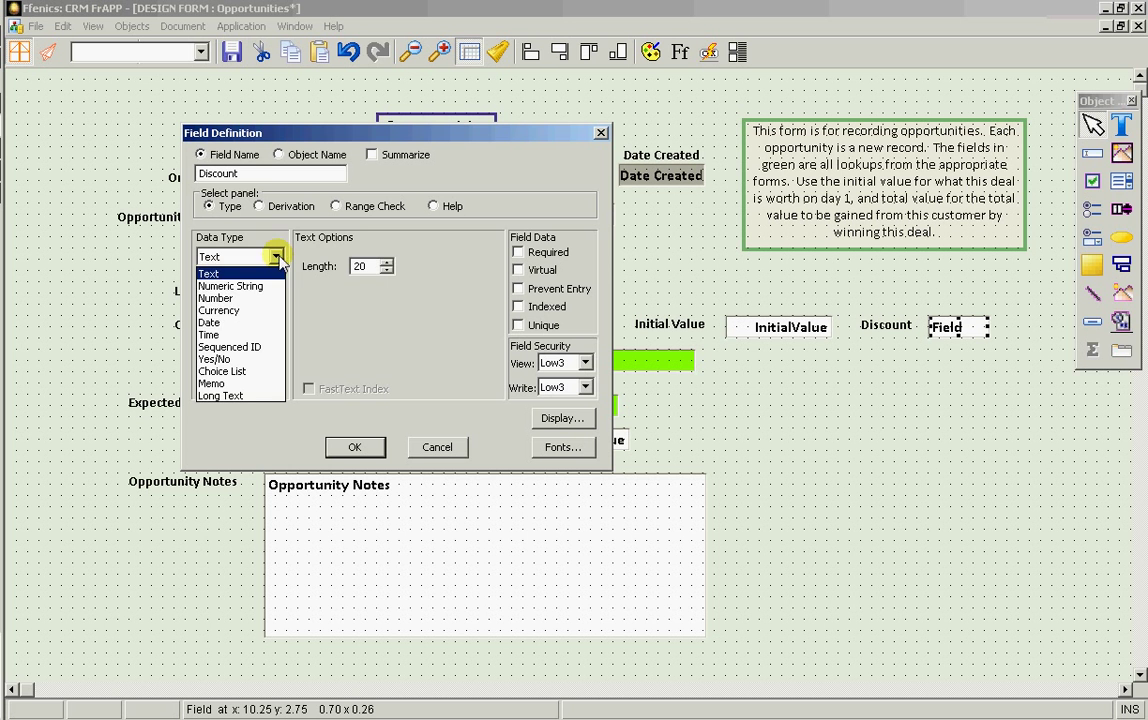
pyautogui.click(246, 310)
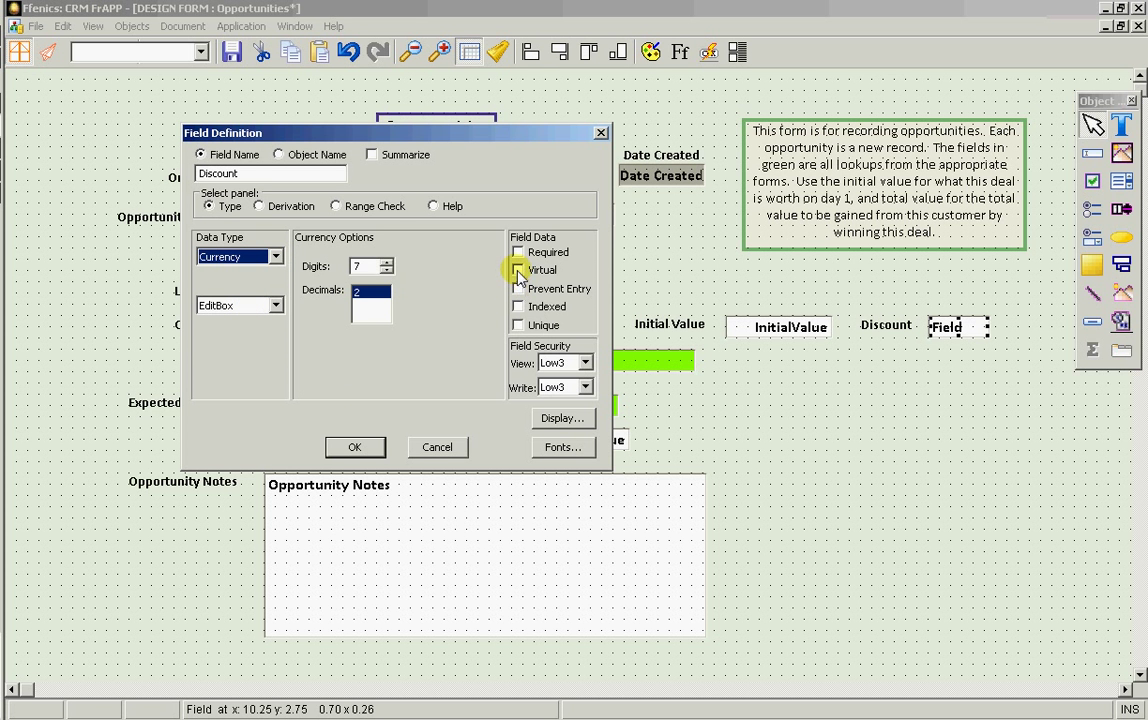
pyautogui.click(517, 269)
# Derive the field as Total List Price - InitialValue and save the form
pyautogui.click(259, 206)
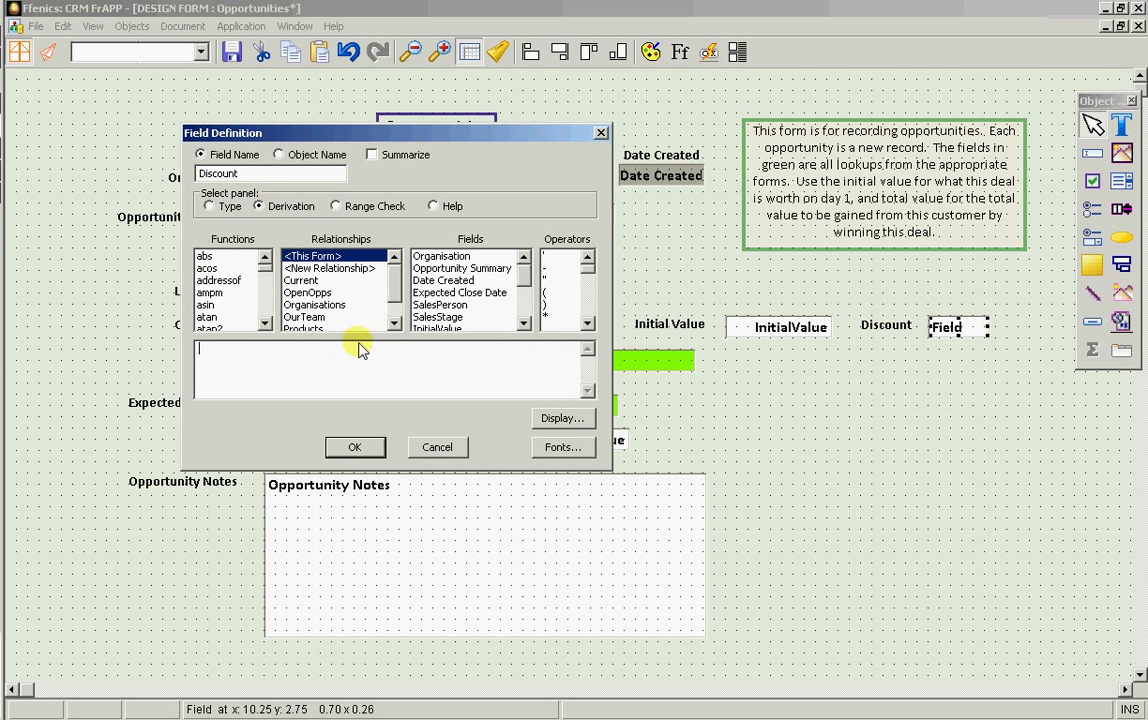
pyautogui.moveTo(527, 282); pyautogui.dragTo(523, 307)
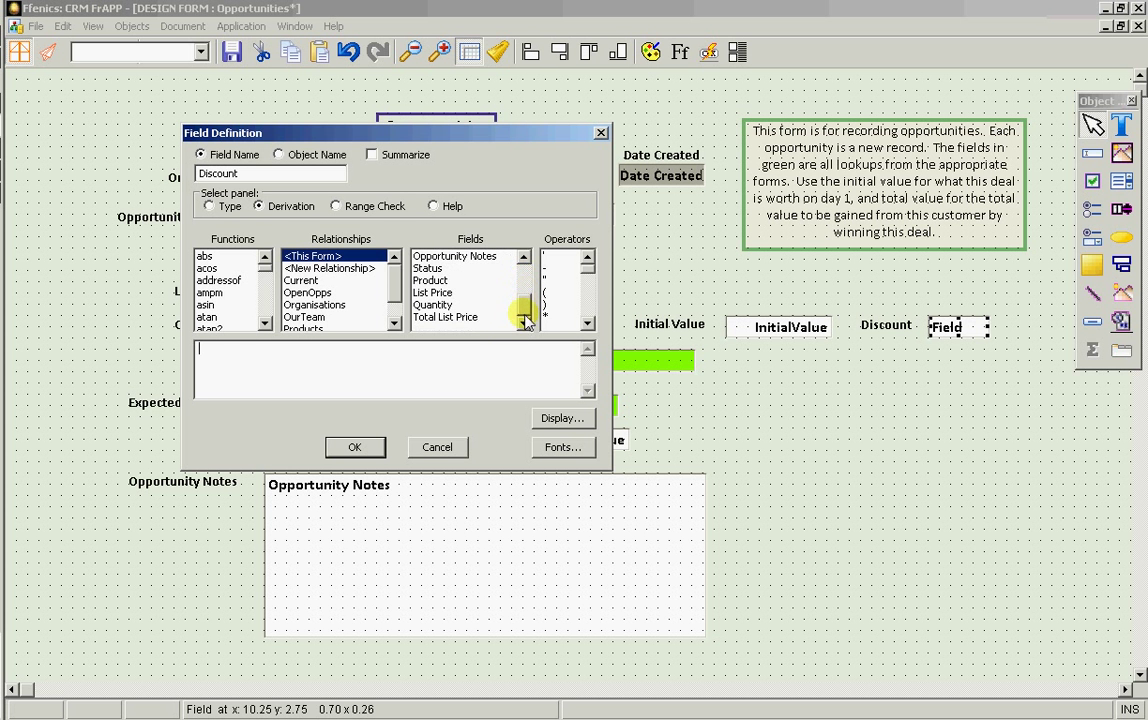
pyautogui.doubleClick(464, 318)
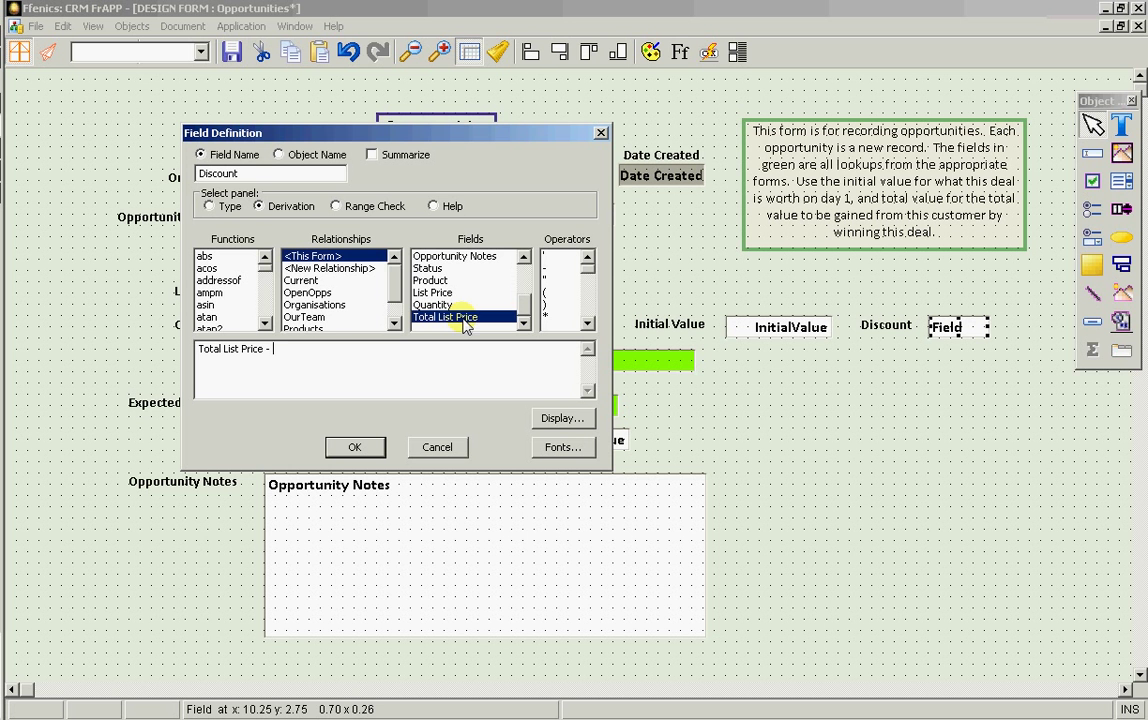
pyautogui.click(524, 278)
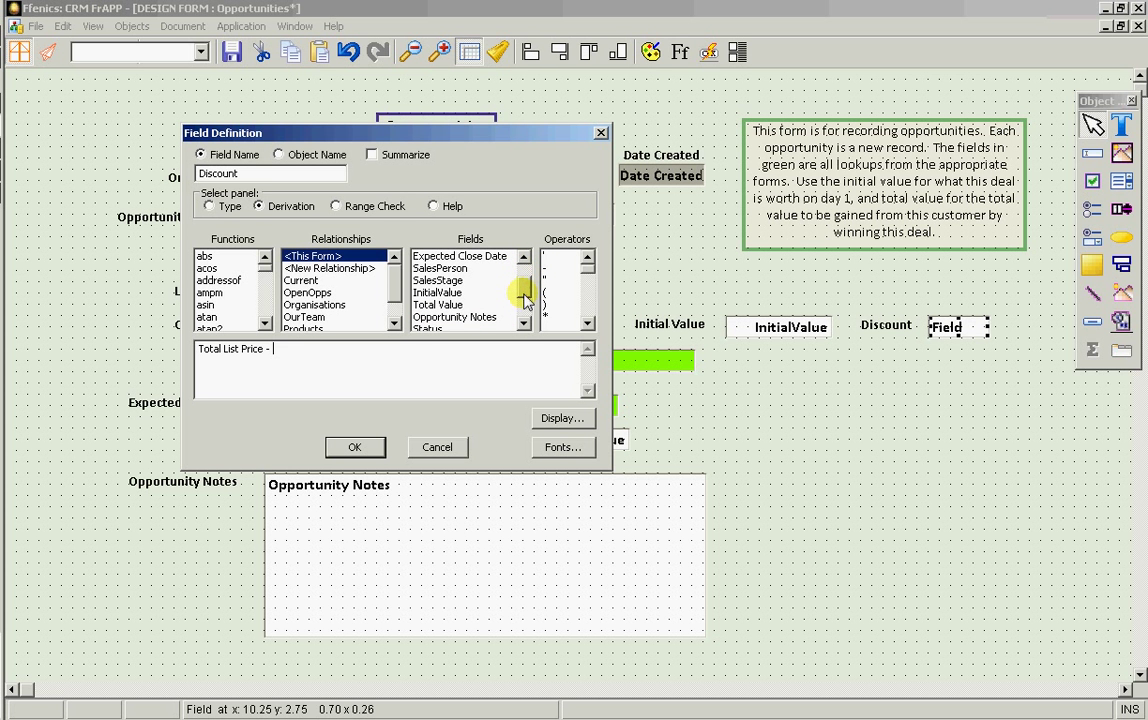
pyautogui.moveTo(527, 300); pyautogui.dragTo(525, 290)
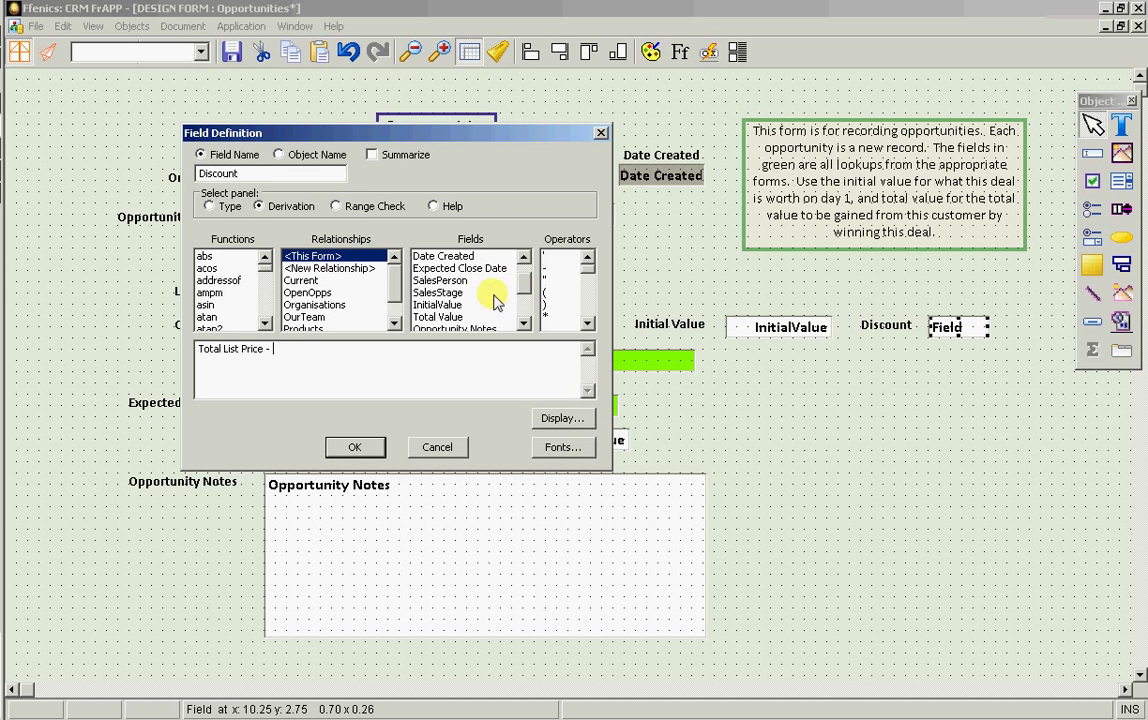
pyautogui.doubleClick(460, 304)
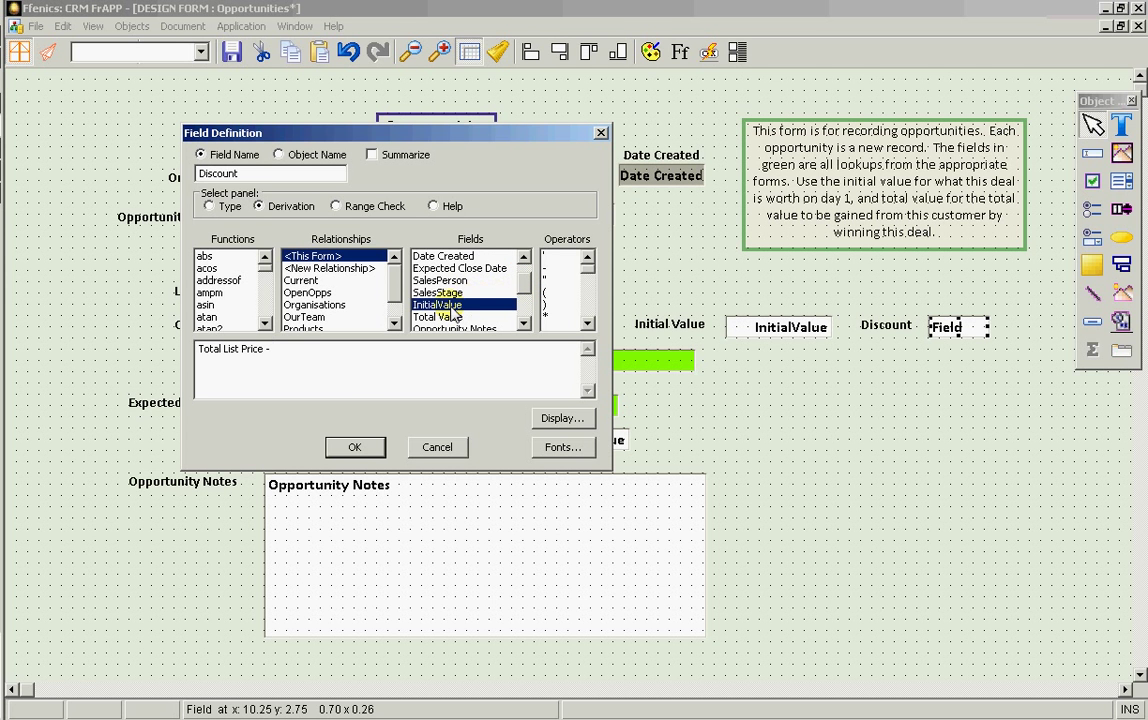
pyautogui.click(355, 448)
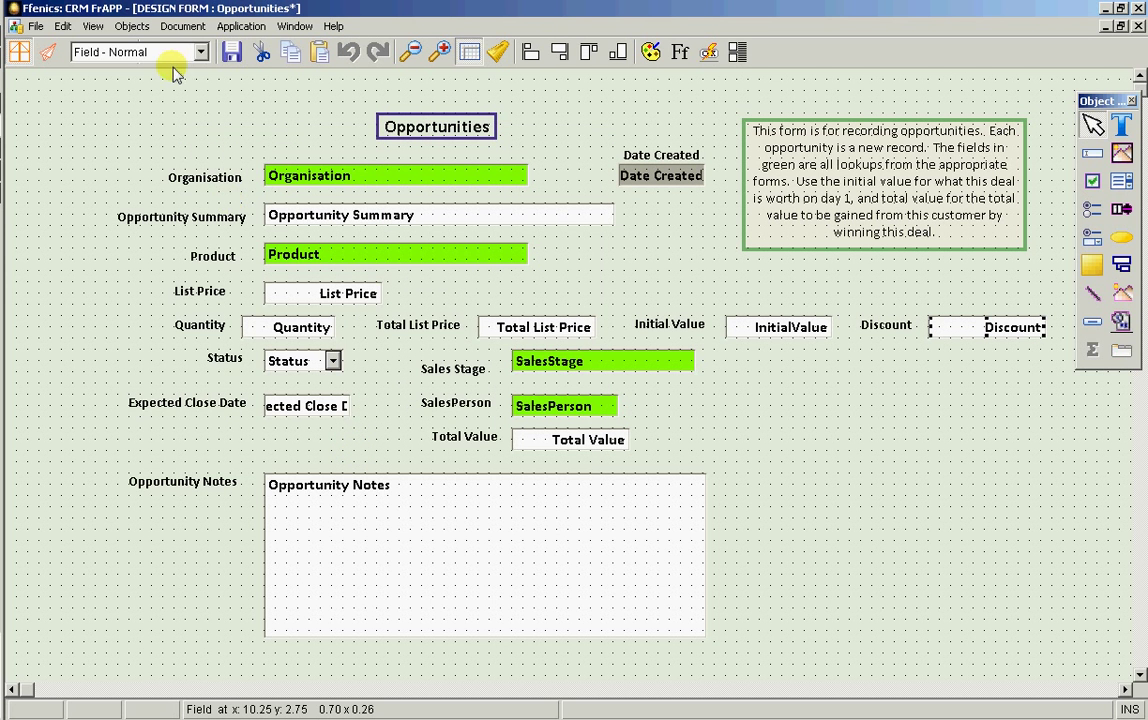
pyautogui.click(230, 50)
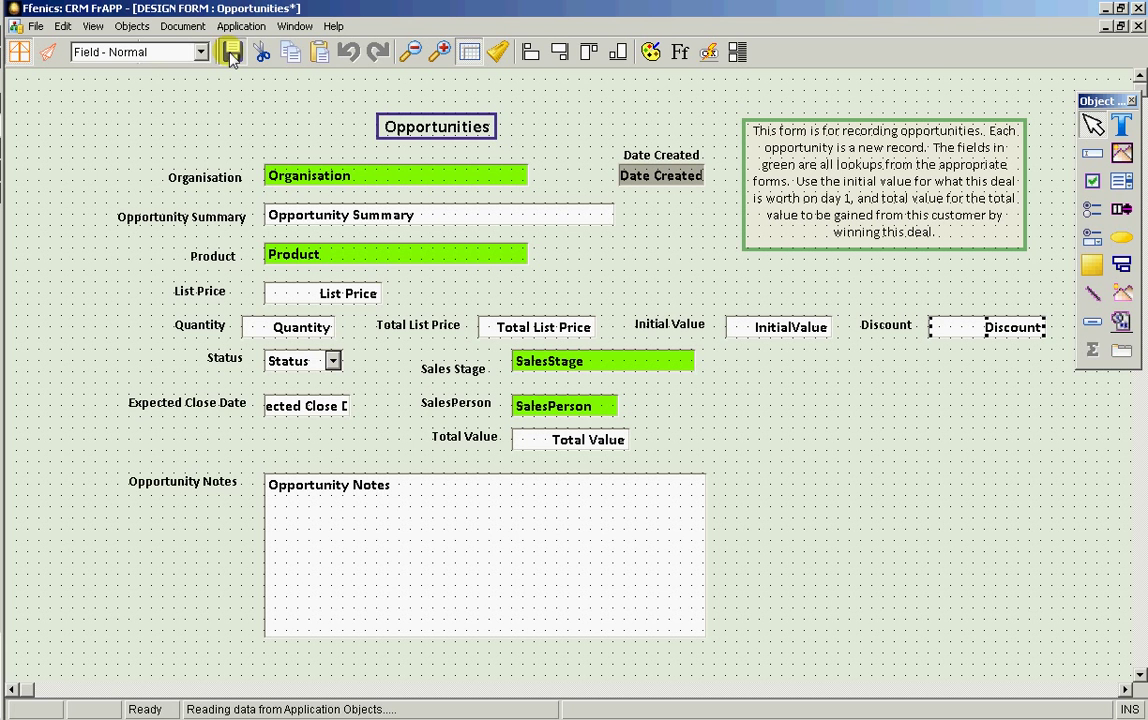
# Run the form; choose Sample Manufacturing Company and 24x5 Support Contract - Annual
pyautogui.click(40, 49)
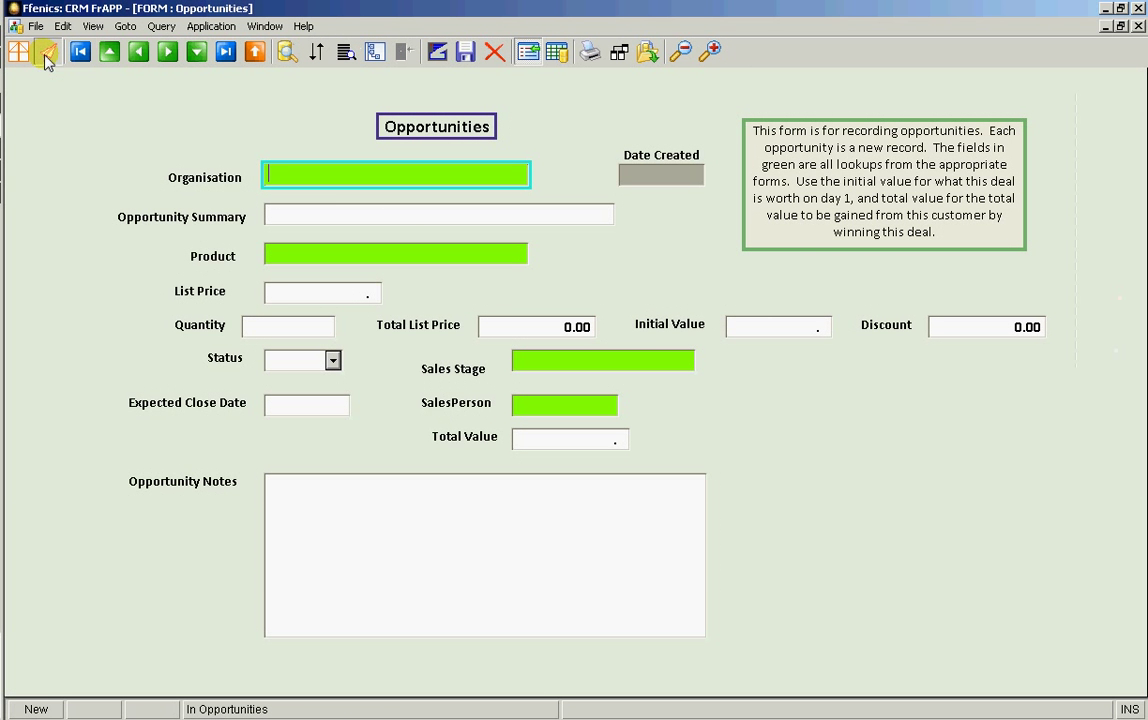
pyautogui.click(343, 51)
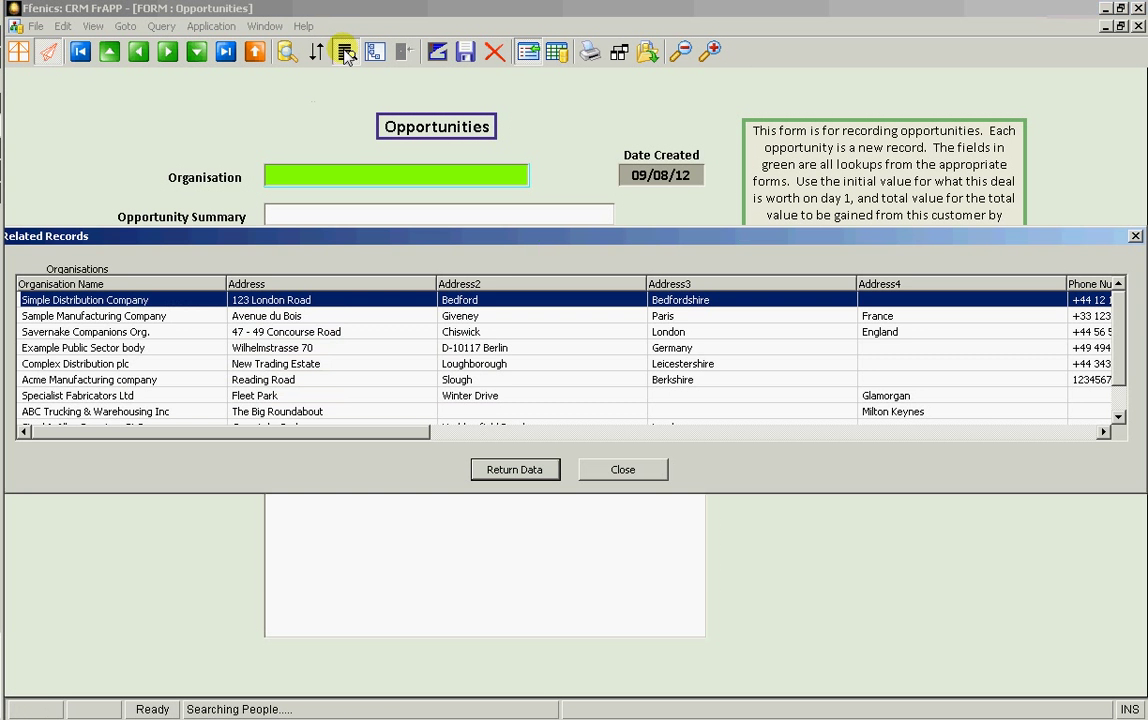
pyautogui.doubleClick(100, 316)
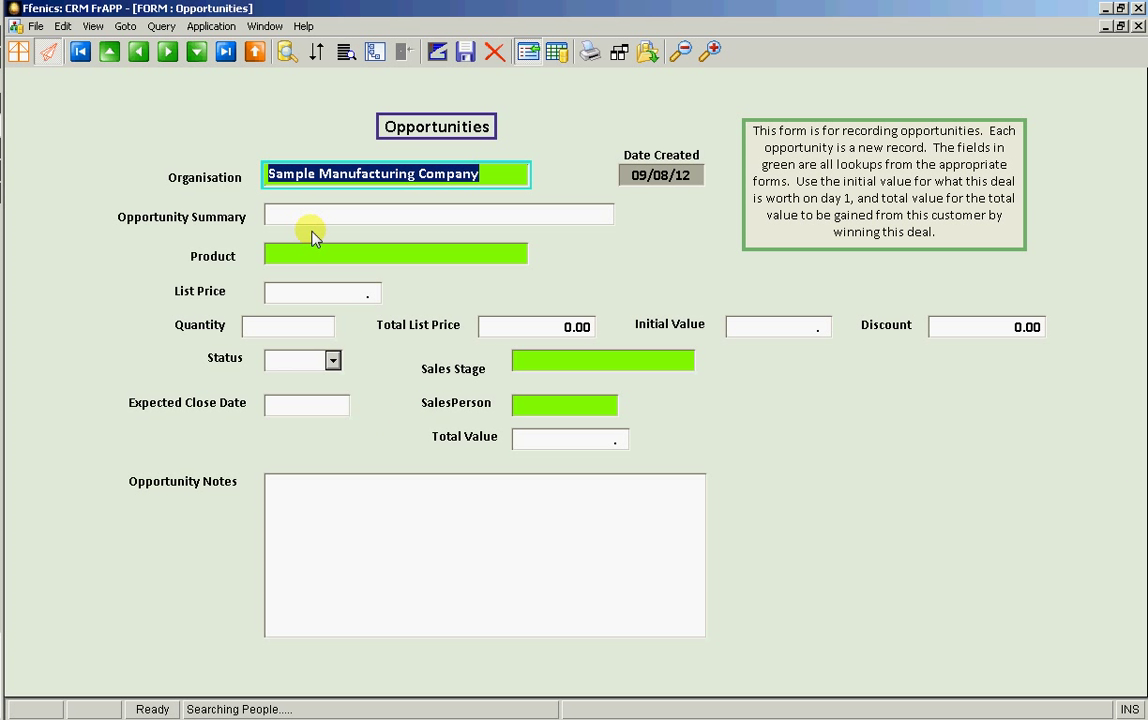
pyautogui.click(302, 222)
pyautogui.click(302, 261)
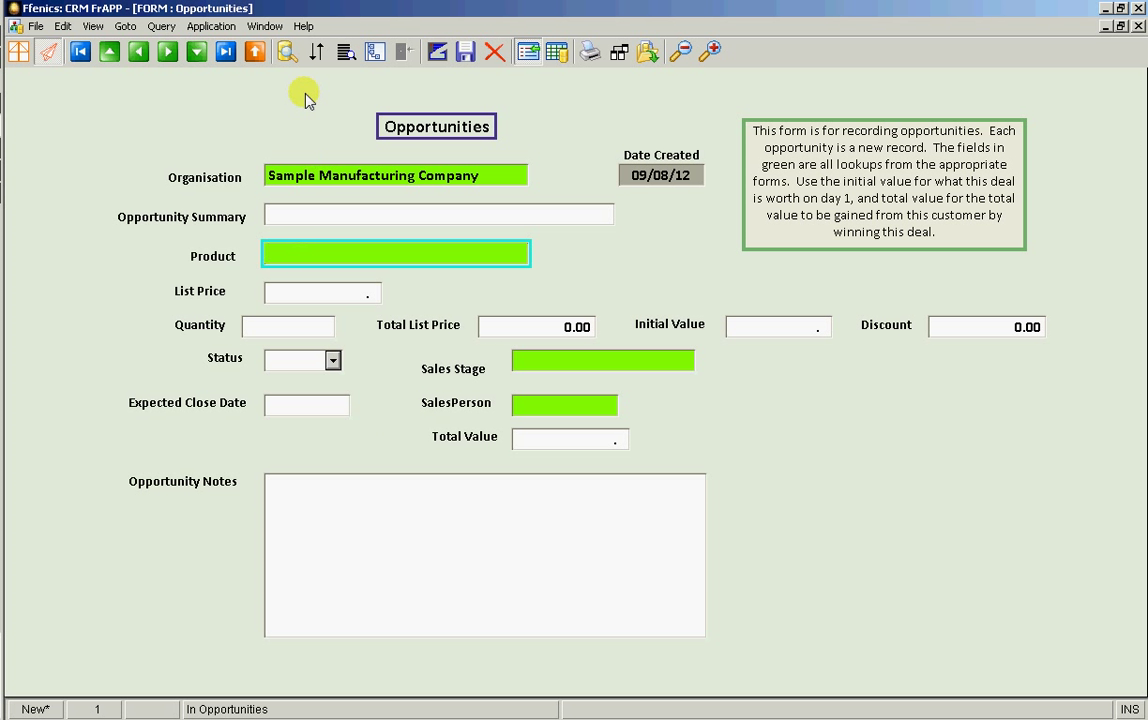
pyautogui.click(345, 51)
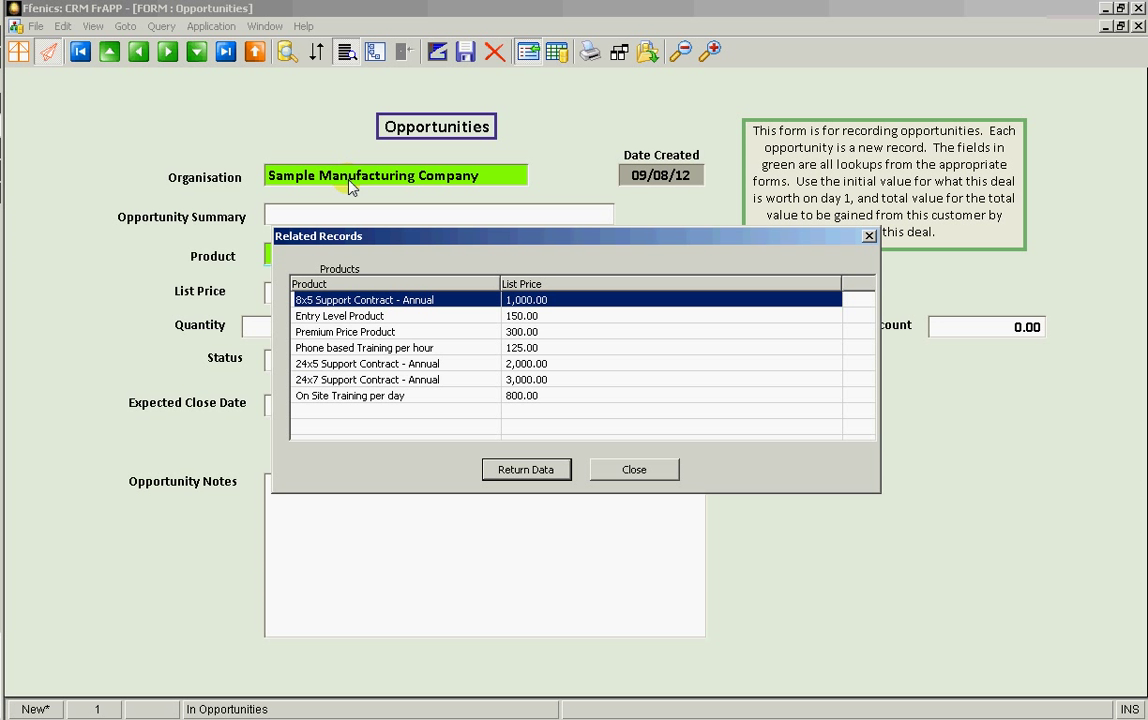
pyautogui.click(340, 366)
pyautogui.doubleClick(340, 366)
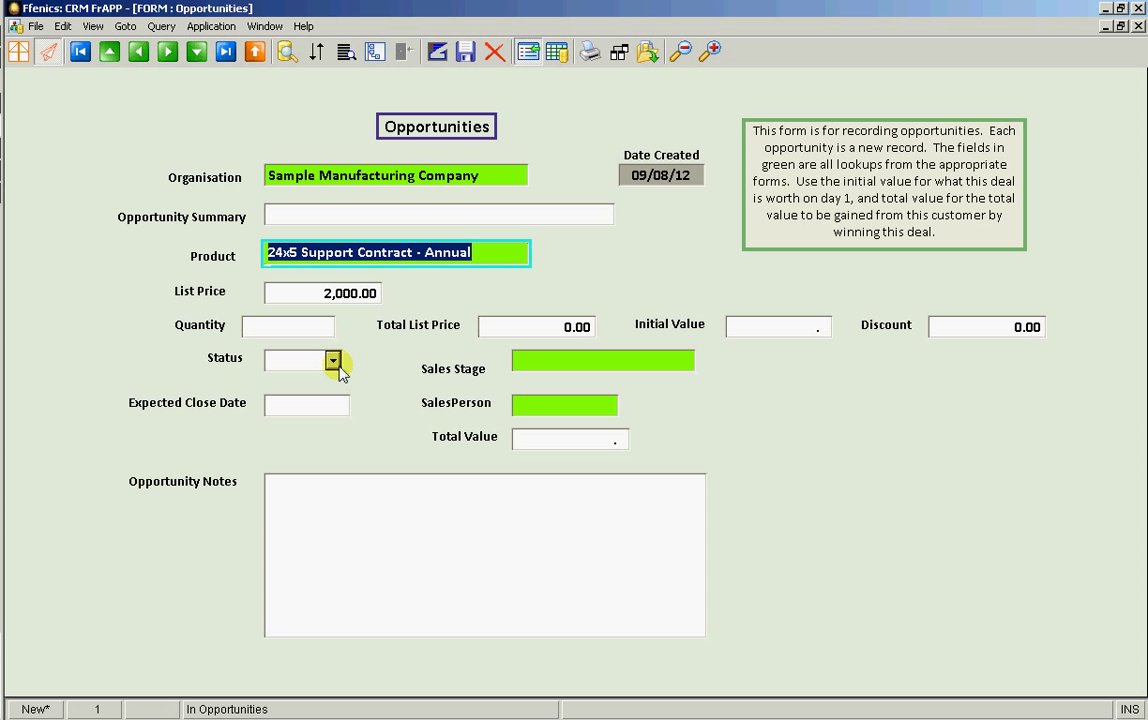
# Enter Quantity 2 and Initial Value 3,000 to get totals 4,000.00 and 1,000.00
pyautogui.click(323, 334)
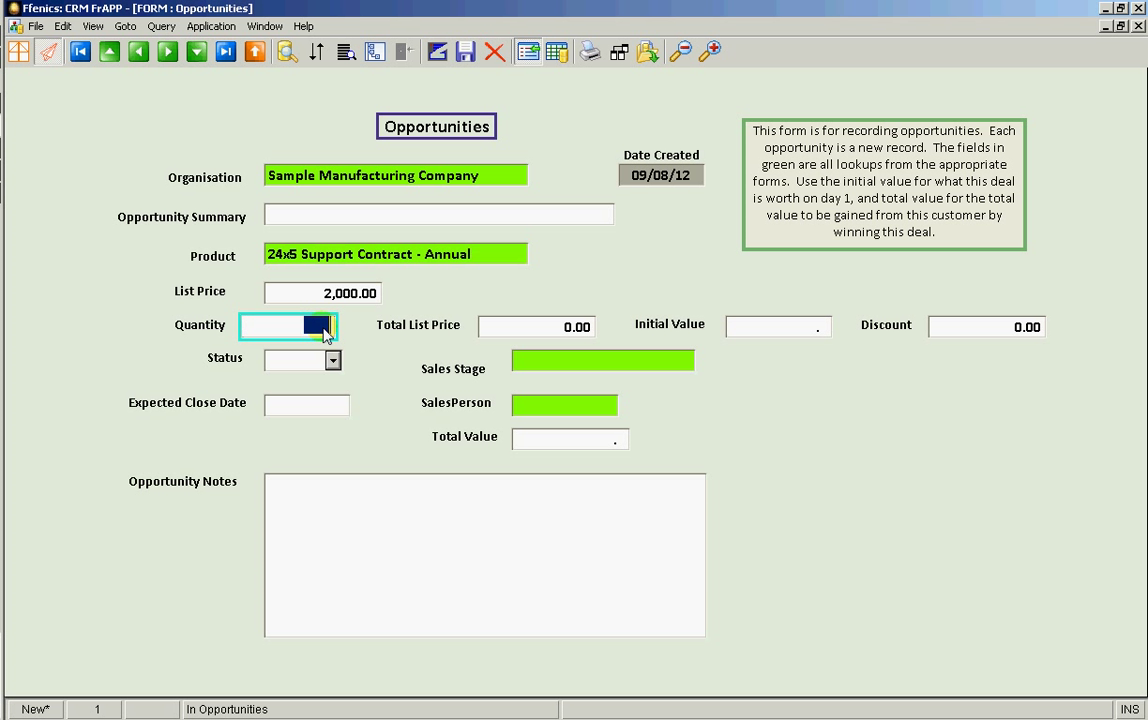
pyautogui.write('2')
pyautogui.press('Return')
pyautogui.click(768, 333)
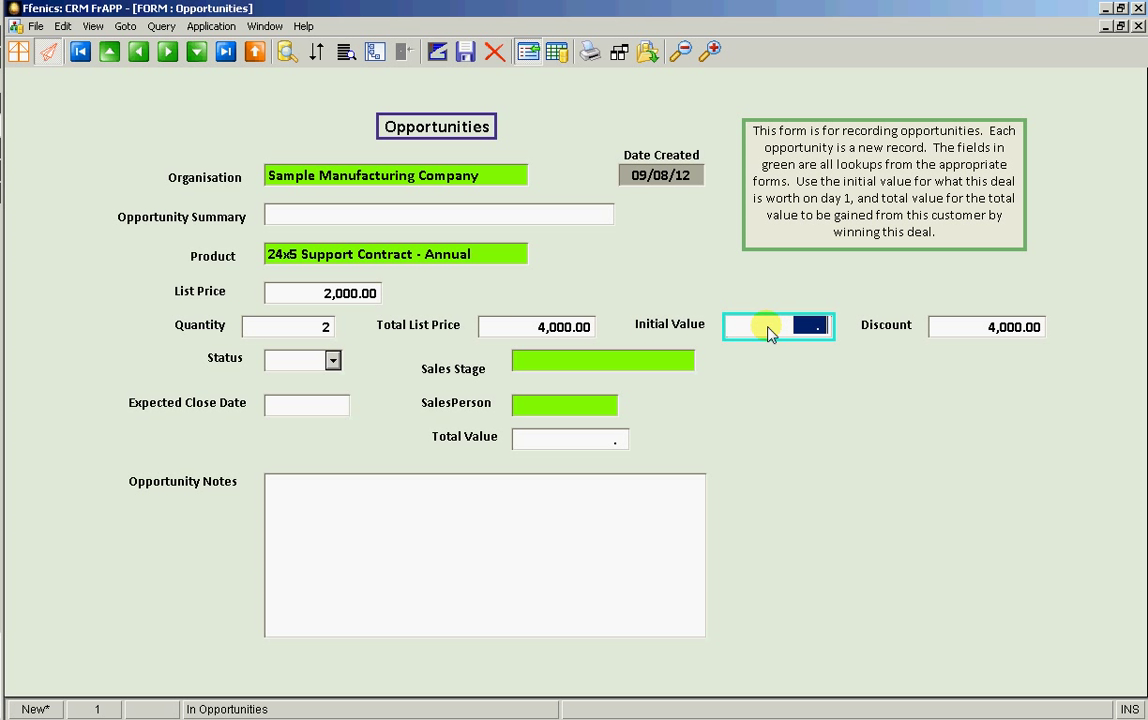
pyautogui.write('3,0000')
pyautogui.press('Tab')
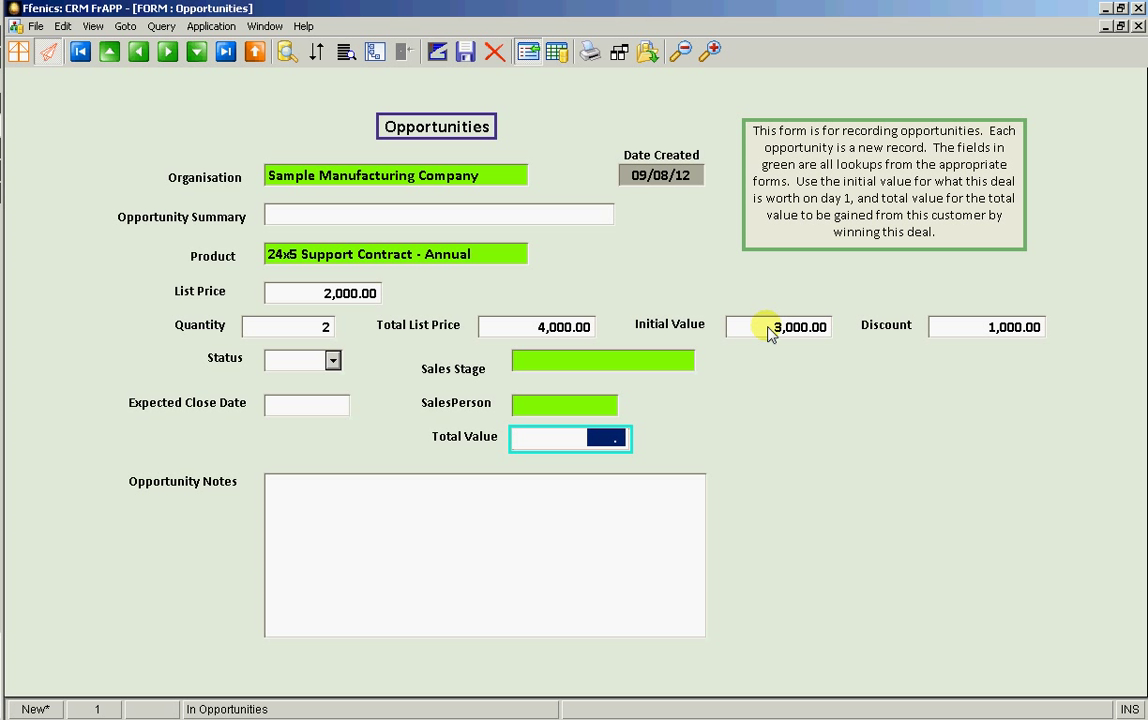